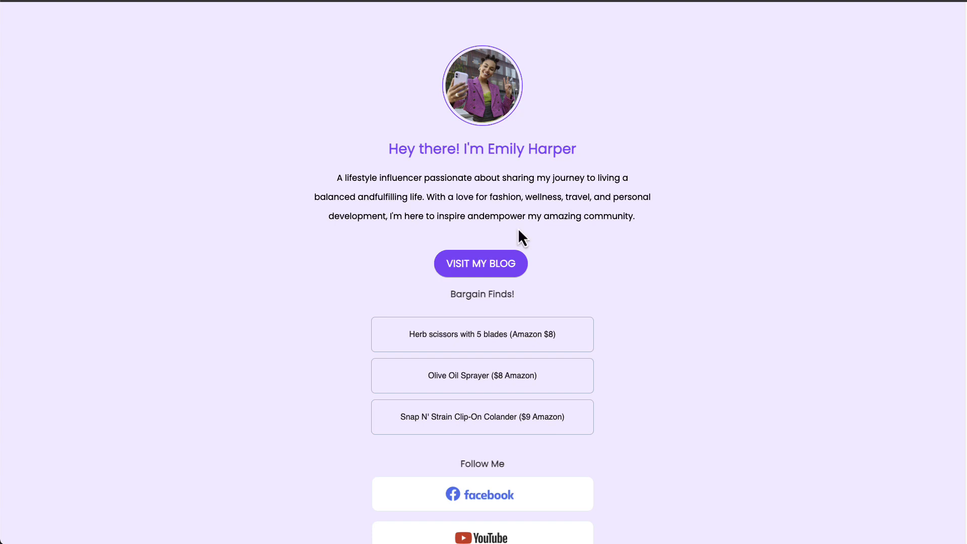
# Step: Look through the sample link-in-bio pages for an individual and a company, including their bio, links and social buttons
pyautogui.scroll(-1, 524, 229)
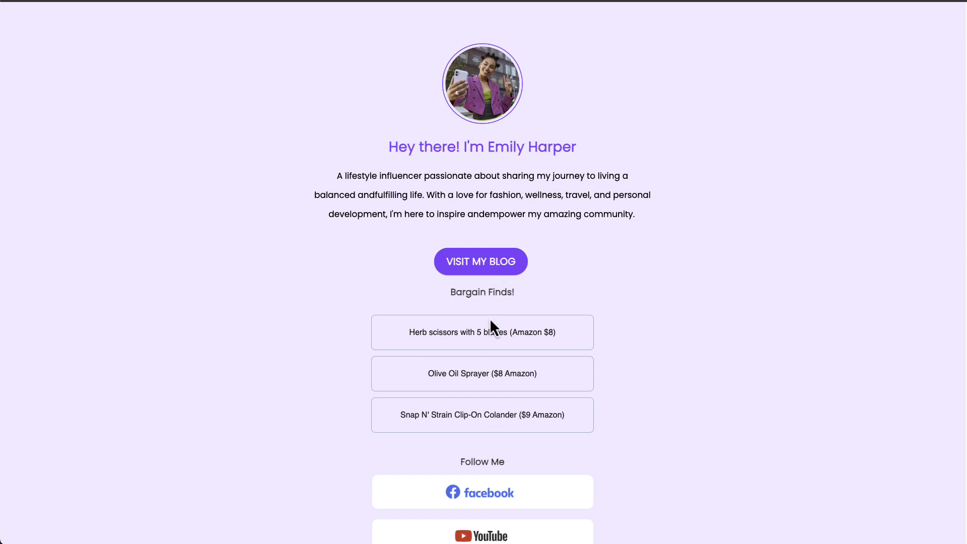
pyautogui.scroll(-3, 476, 323)
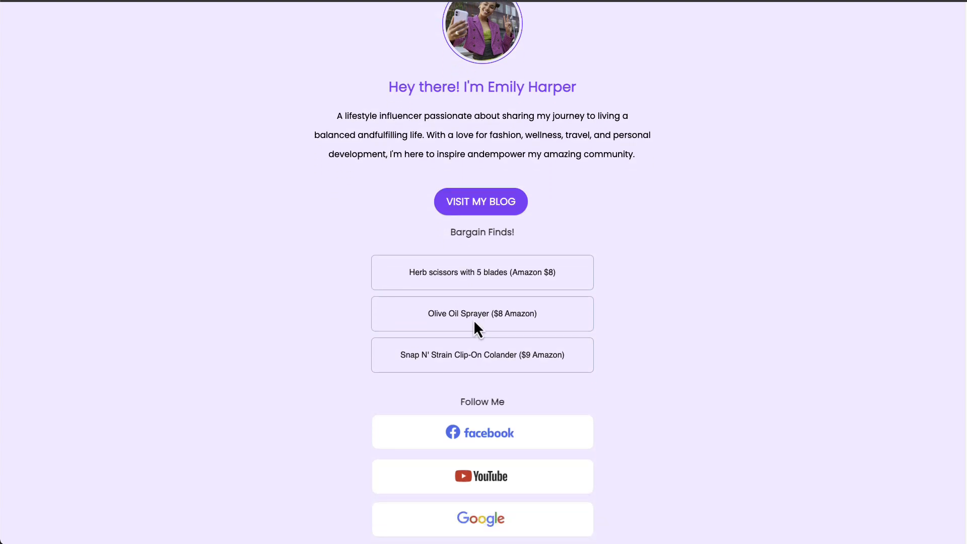
pyautogui.scroll(-3, 474, 323)
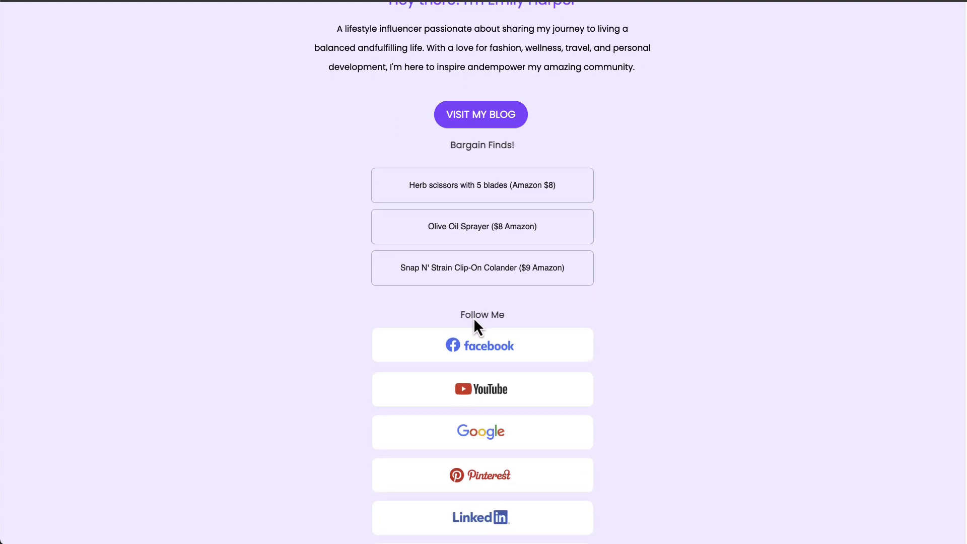
pyautogui.scroll(-2, 474, 319)
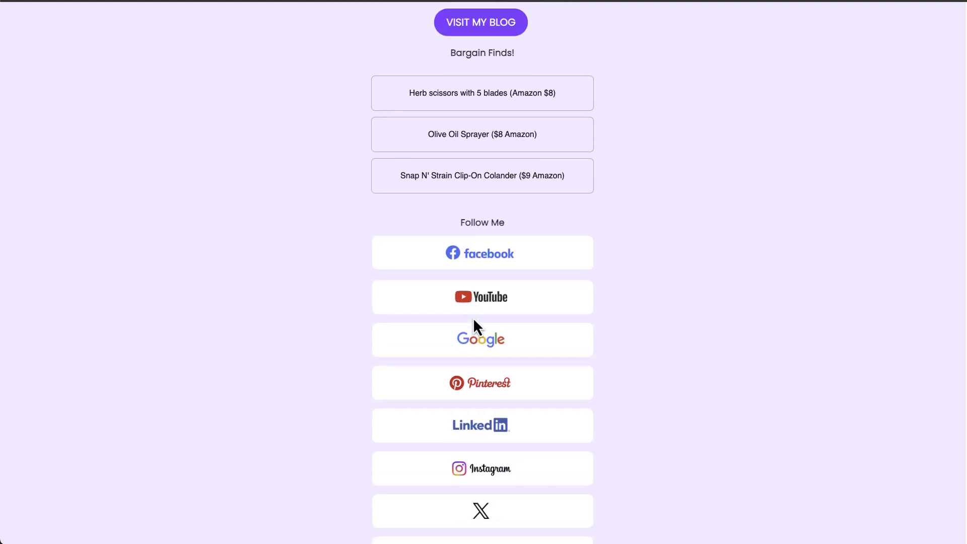
pyautogui.scroll(1, 473, 317)
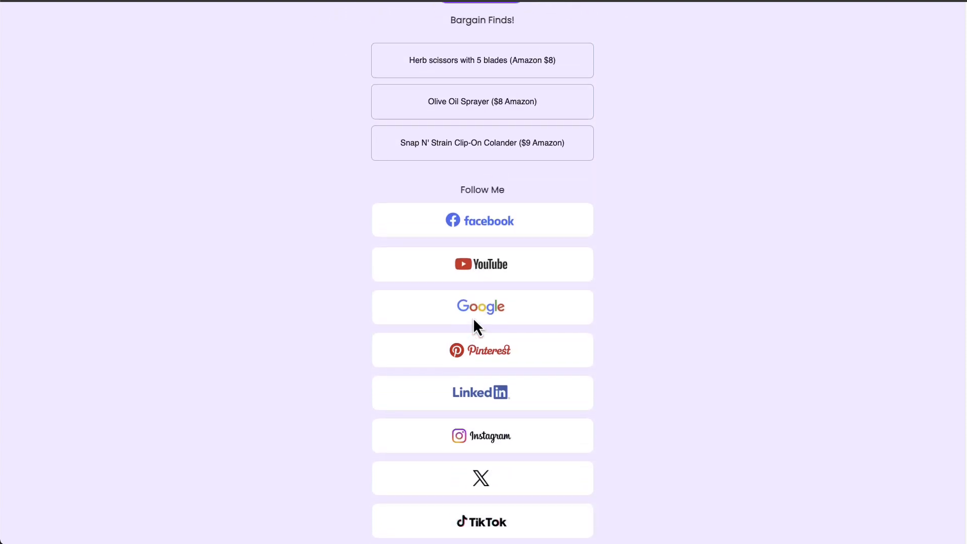
pyautogui.scroll(1, 473, 317)
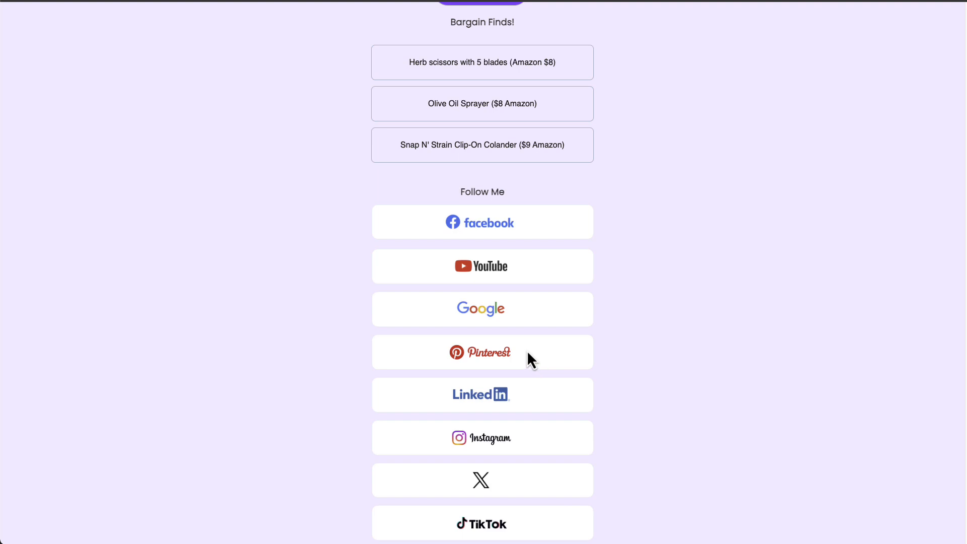
pyautogui.scroll(1, 528, 353)
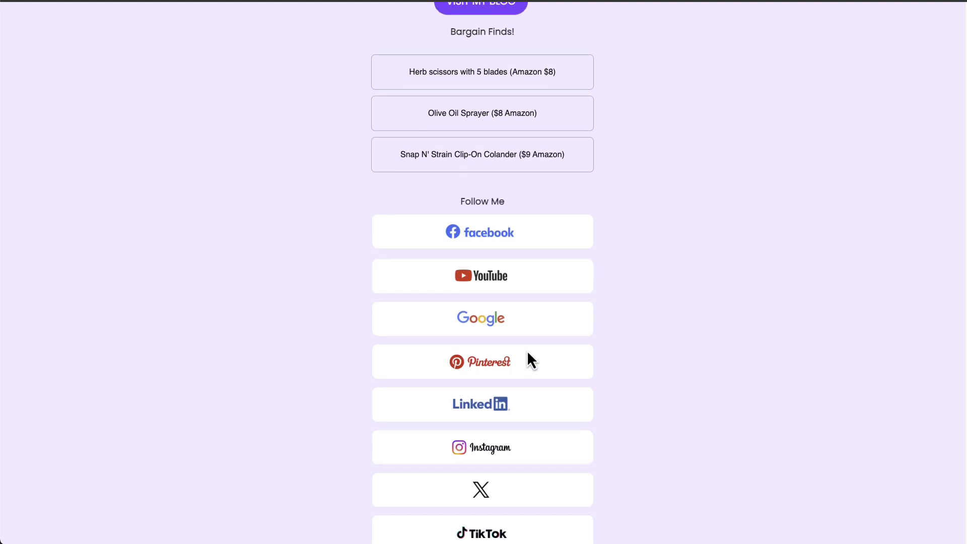
pyautogui.scroll(5, 528, 354)
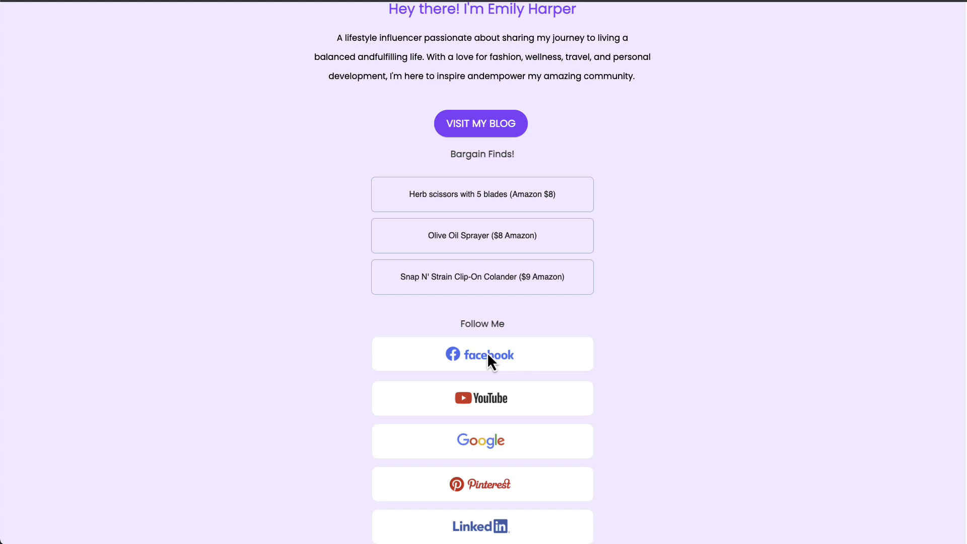
pyautogui.scroll(5, 487, 354)
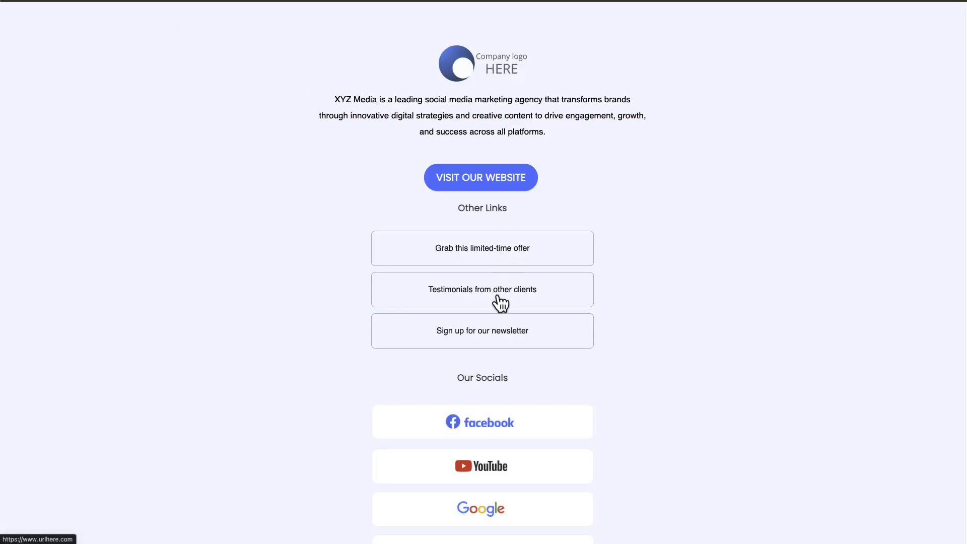
pyautogui.scroll(-2, 499, 302)
pyautogui.scroll(2, 494, 304)
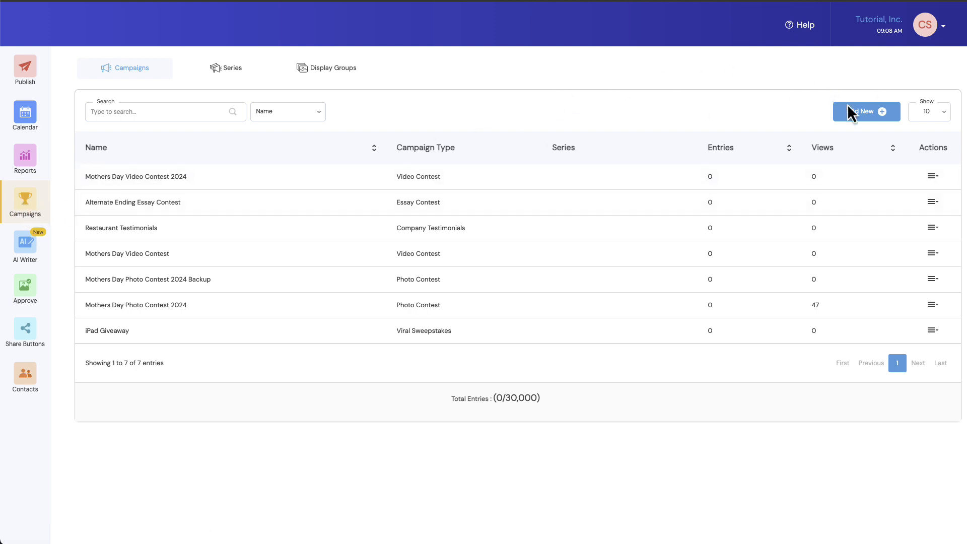
# Step: Create a new campaign from the ready-made Link-In-Bio for an Individual template
pyautogui.click(865, 113)
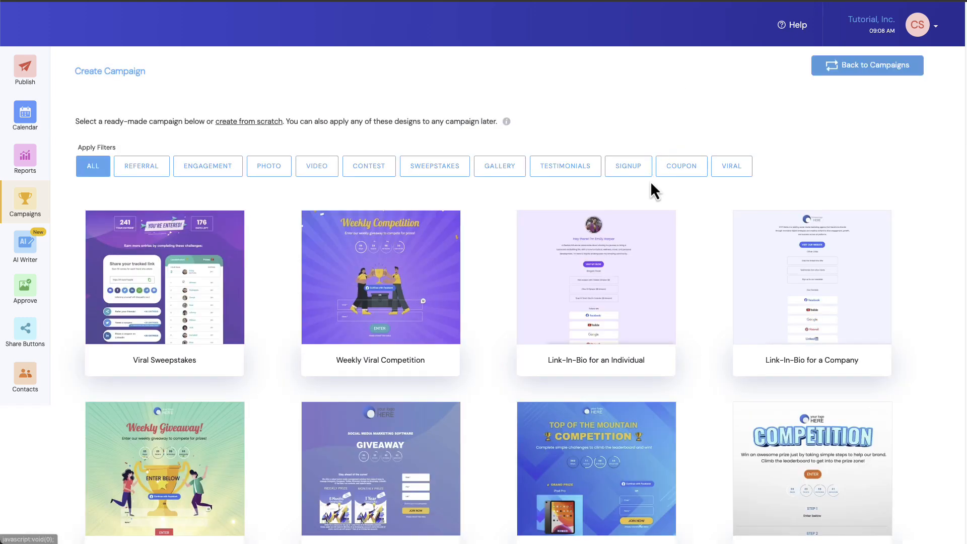
pyautogui.moveTo(568, 287)
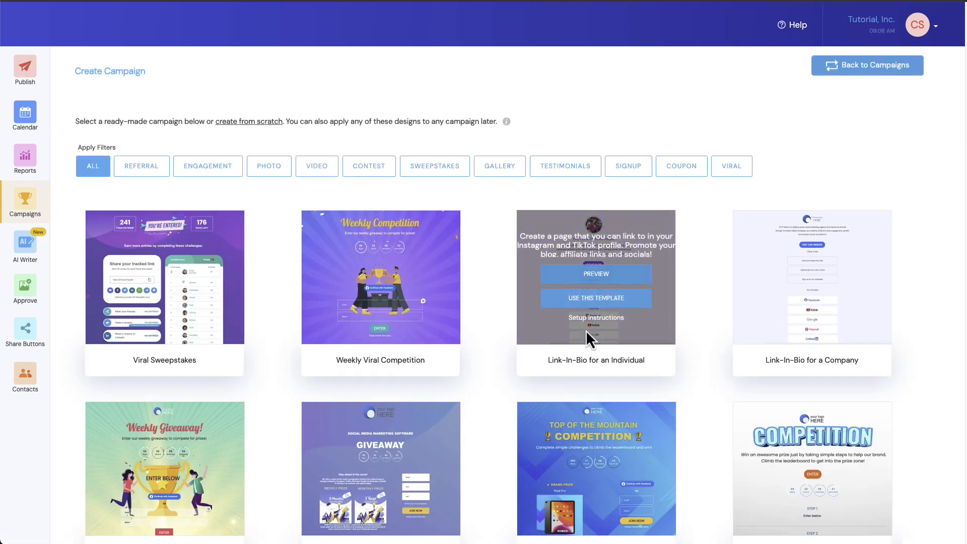
pyautogui.moveTo(833, 330)
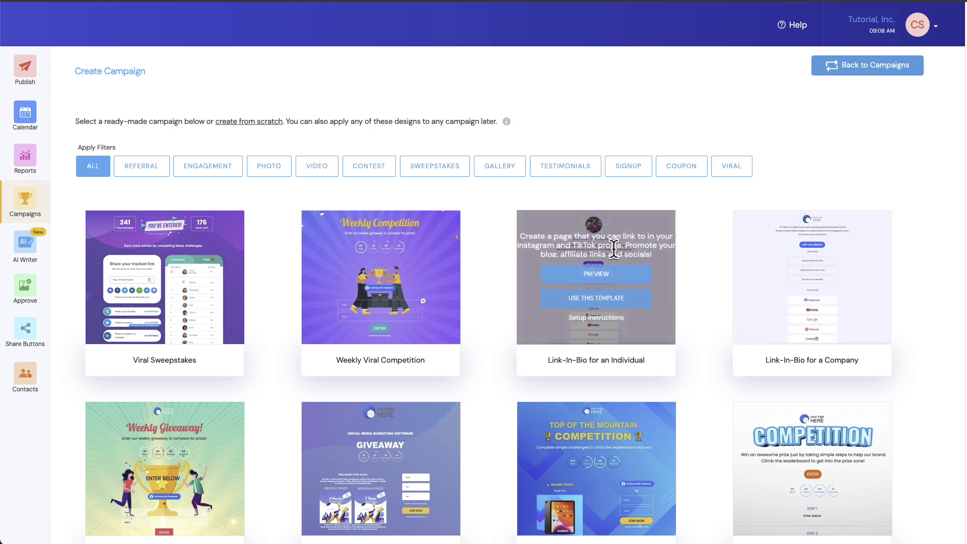
pyautogui.click(596, 299)
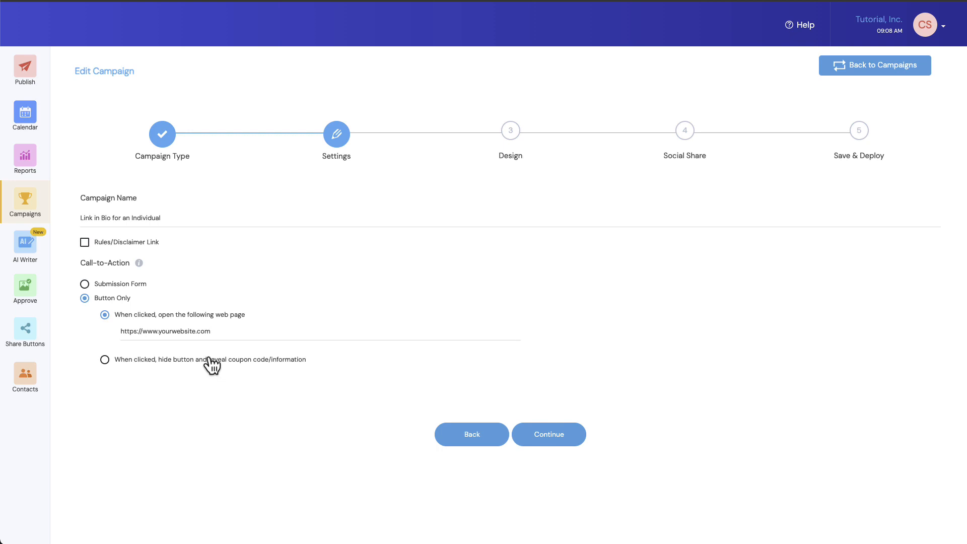
pyautogui.click(161, 217)
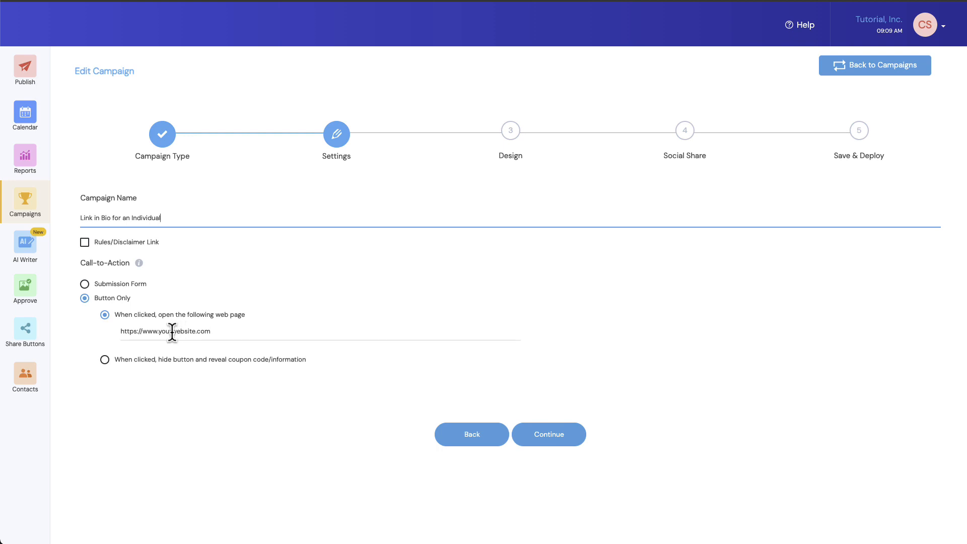
pyautogui.moveTo(171, 332); pyautogui.dragTo(194, 334)
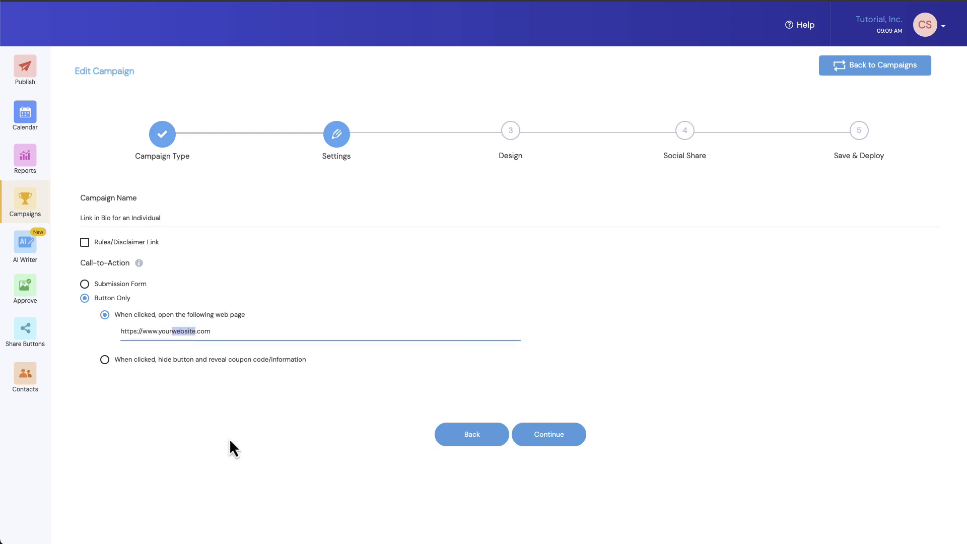
pyautogui.write('blog')
pyautogui.click(511, 132)
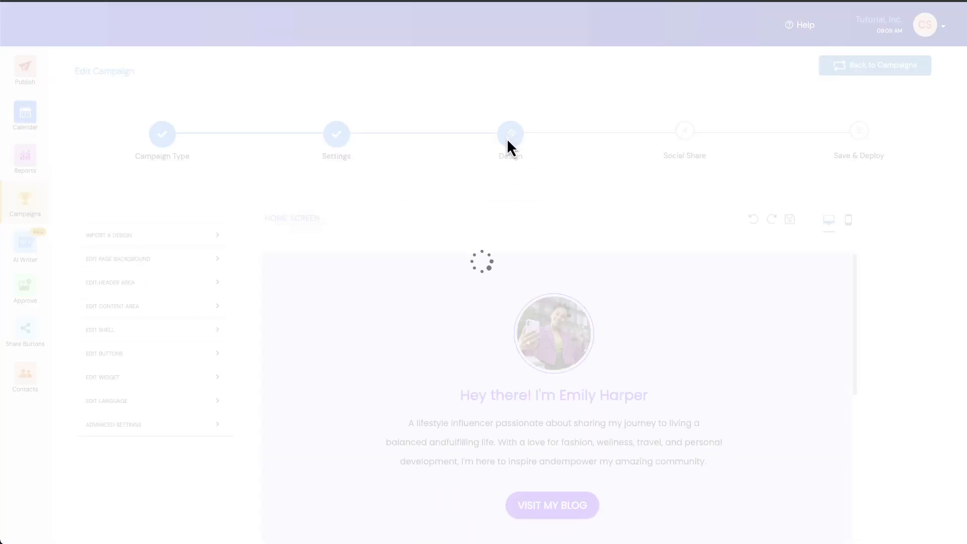
# Step: Check the image replacement options for the profile photo in the page header
pyautogui.scroll(-2, 335, 151)
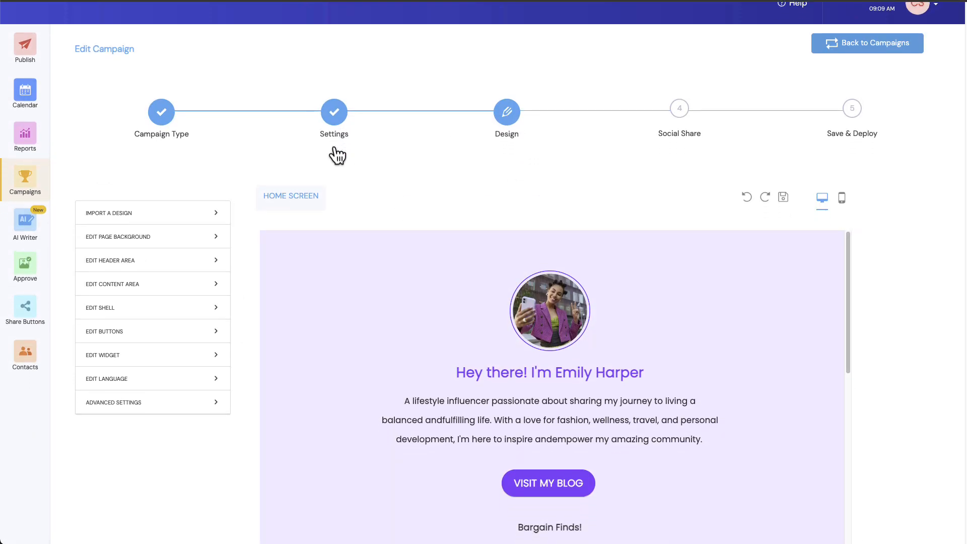
pyautogui.scroll(-2, 584, 322)
pyautogui.scroll(2, 592, 328)
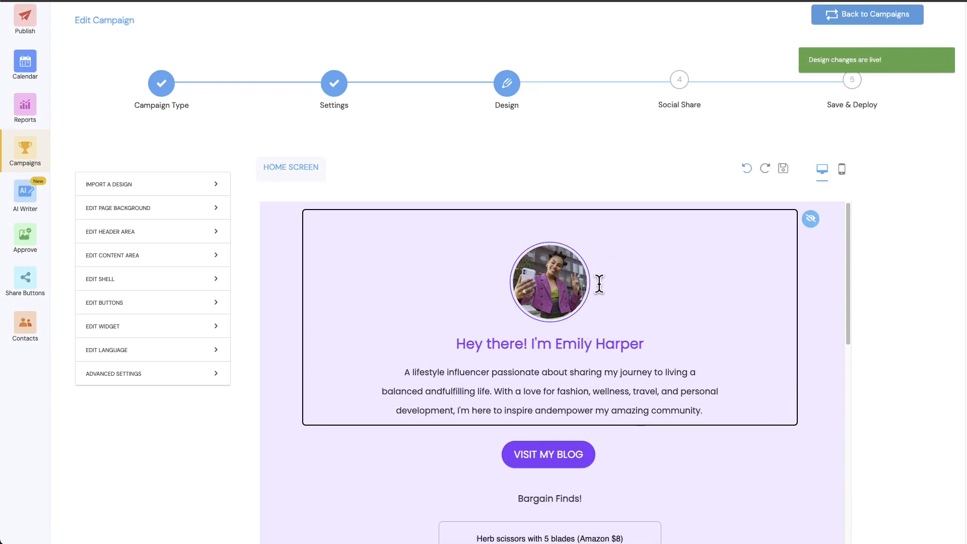
pyautogui.click(563, 280)
pyautogui.click(563, 281)
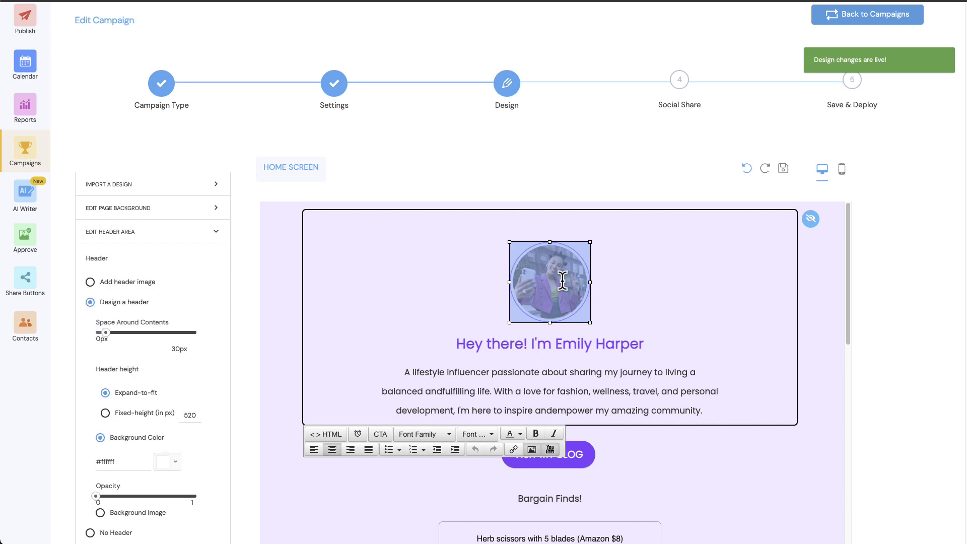
pyautogui.click(532, 451)
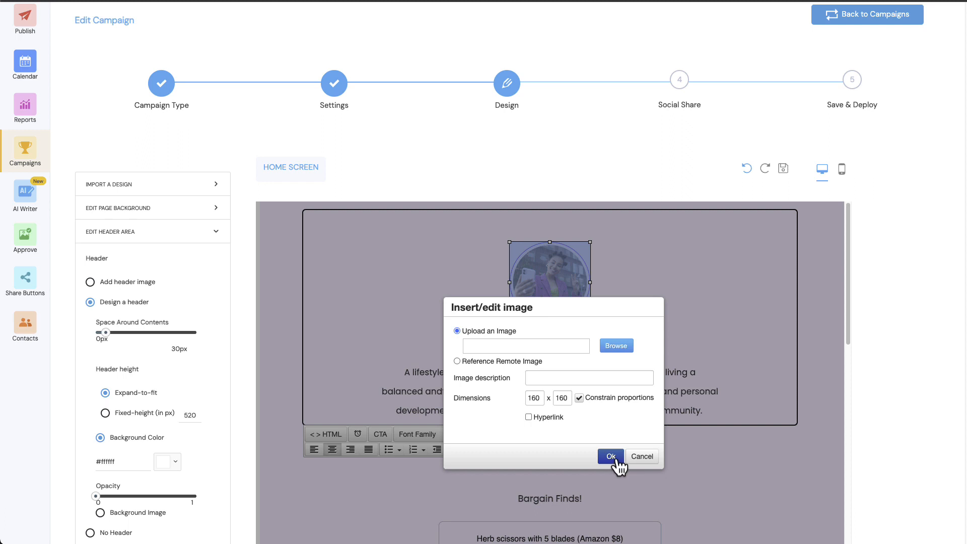
pyautogui.click(640, 459)
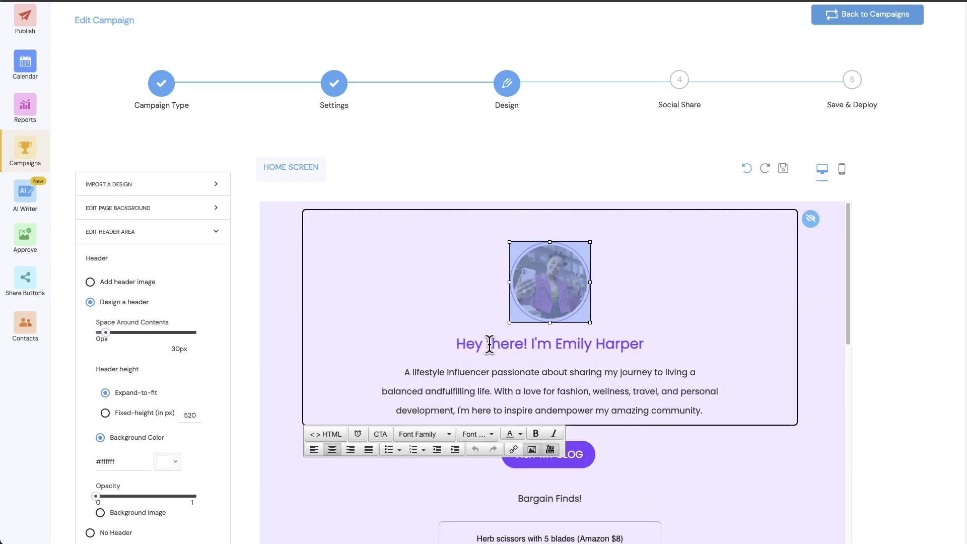
# Step: Change the header greeting from "Hey" to "Hi" and insert "who is" before "passionate" in the bio text
pyautogui.click(471, 343)
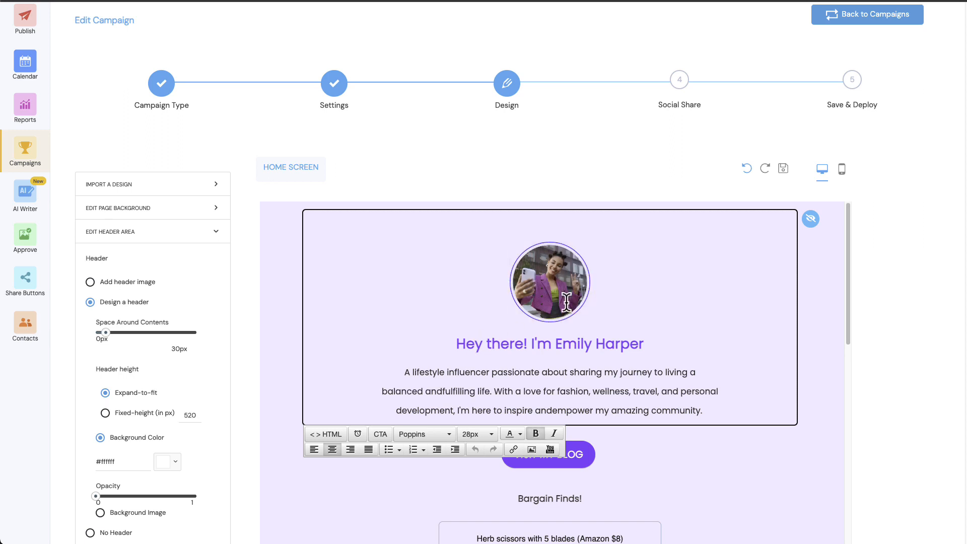
pyautogui.hotkey('shift', 'Right')
pyautogui.hotkey('shift', 'Right')
pyautogui.write('i')
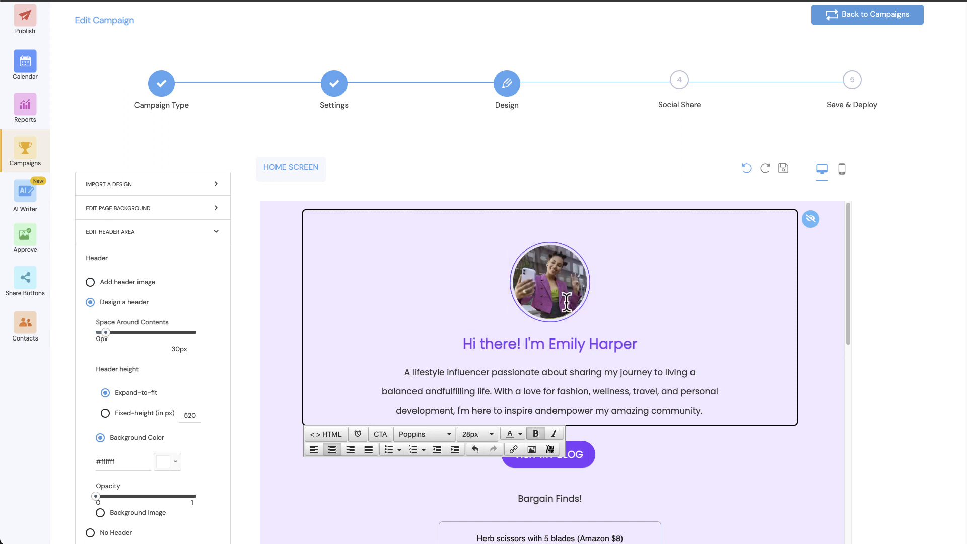
pyautogui.click(524, 373)
pyautogui.click(492, 373)
pyautogui.write('who is')
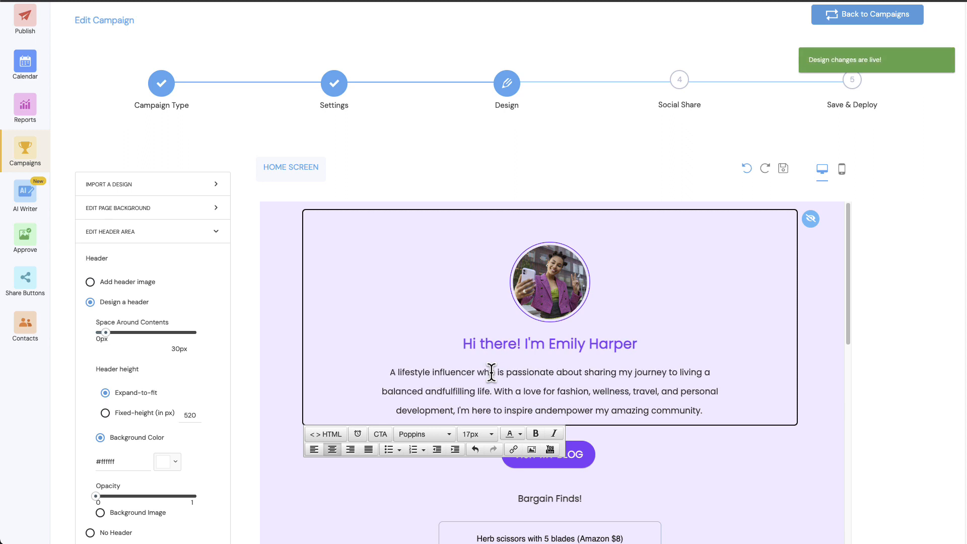
# Step: Open the VISIT MY BLOG button's label for editing
pyautogui.scroll(-1, 632, 381)
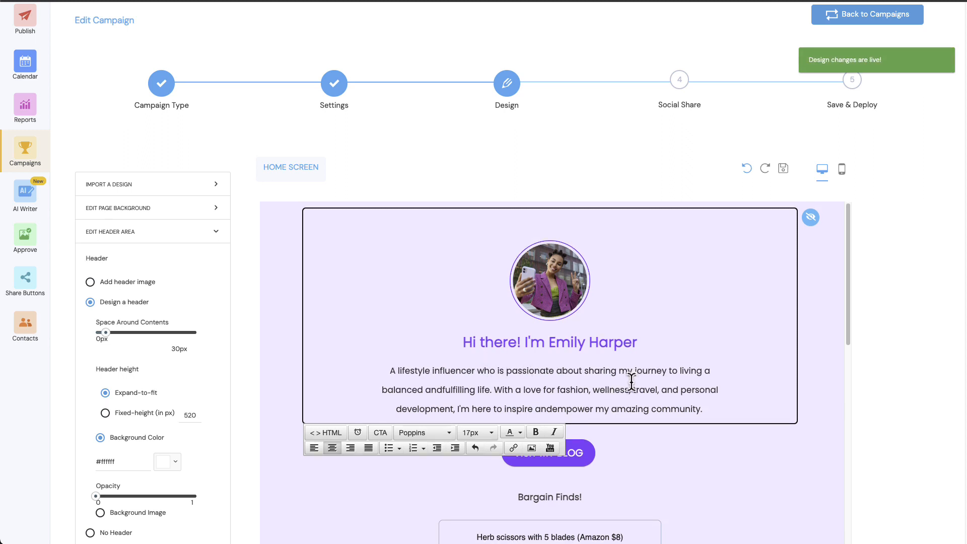
pyautogui.scroll(-1, 632, 382)
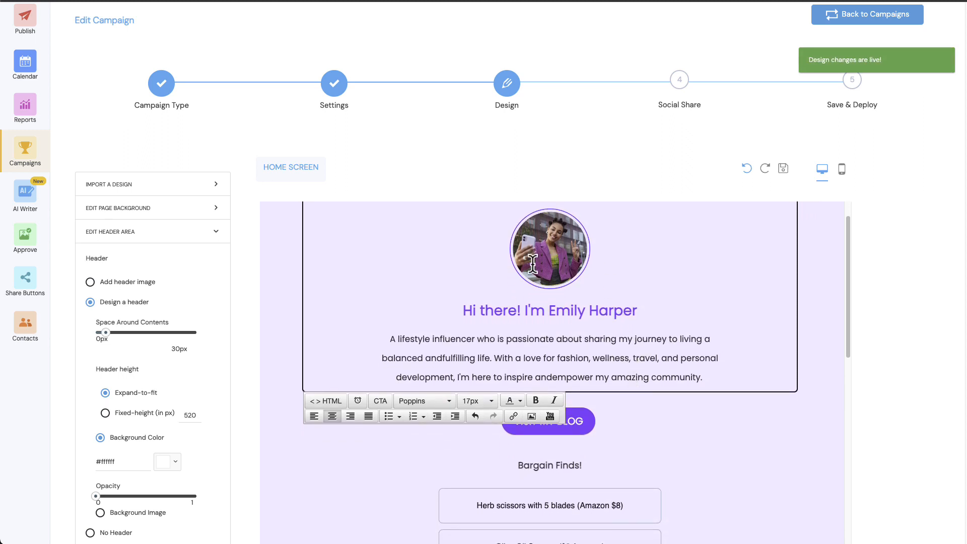
pyautogui.scroll(-3, 654, 362)
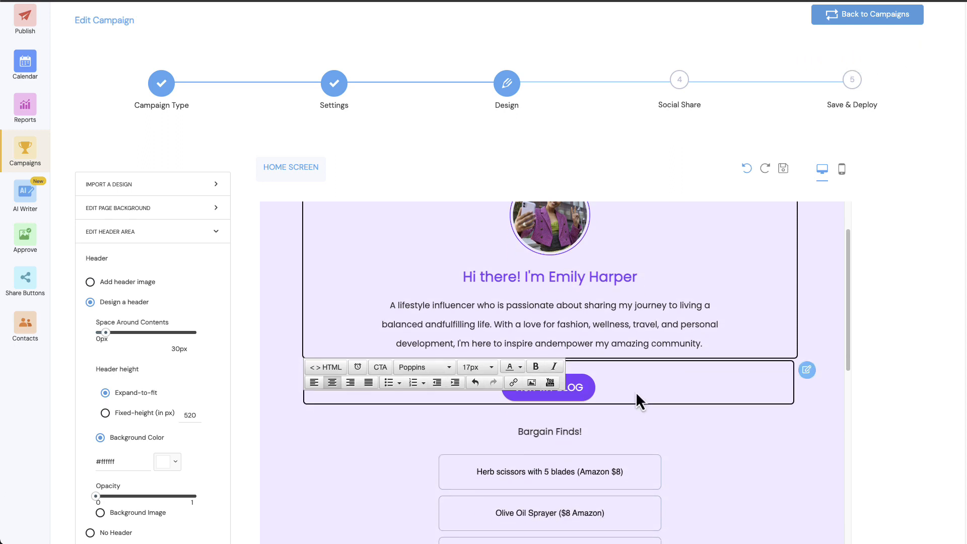
pyautogui.click(668, 393)
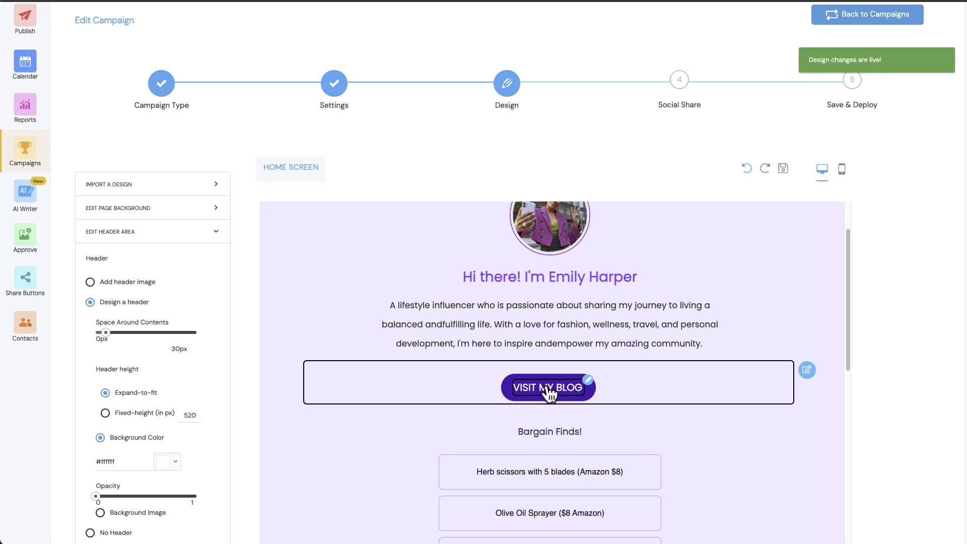
pyautogui.click(548, 390)
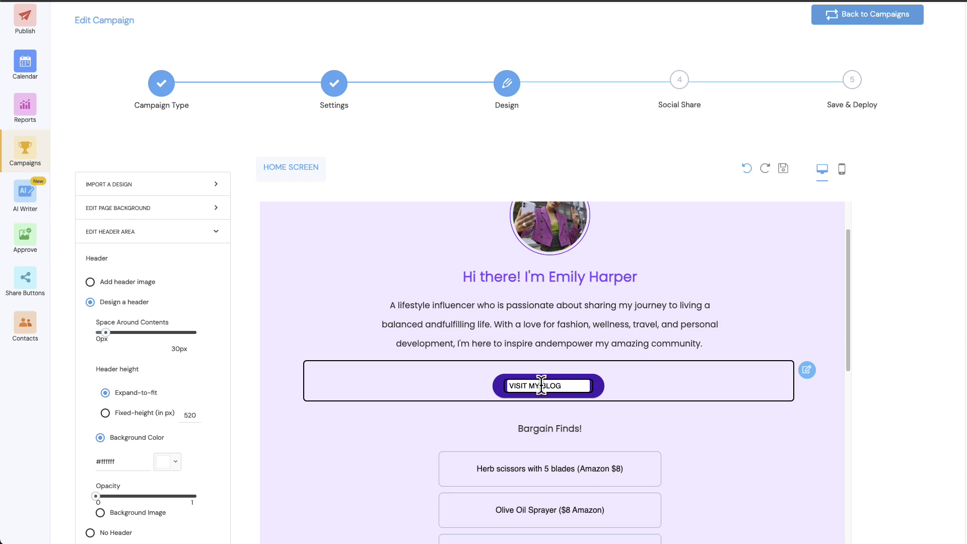
pyautogui.click(541, 385)
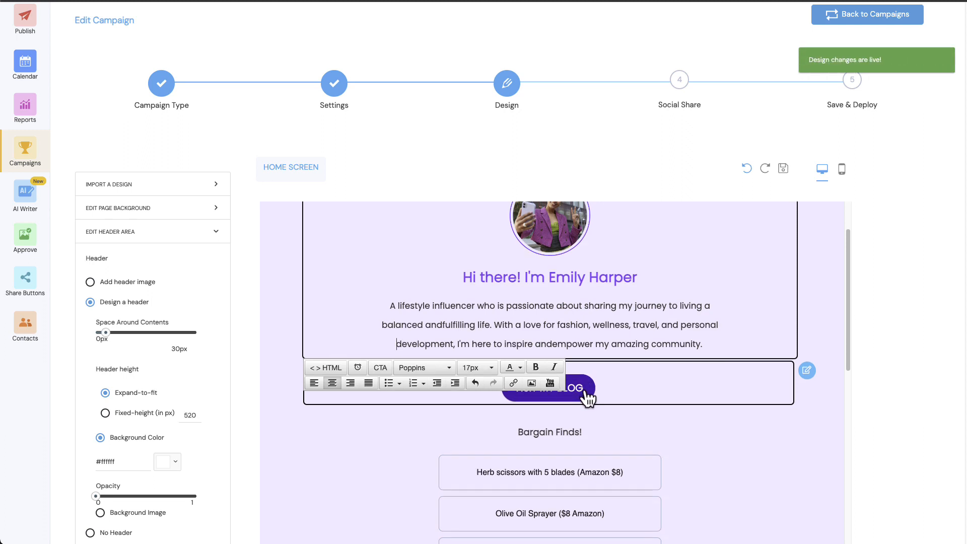
# Step: Select the greeting line in the header to view its font, size and colour formatting options
pyautogui.scroll(2, 586, 395)
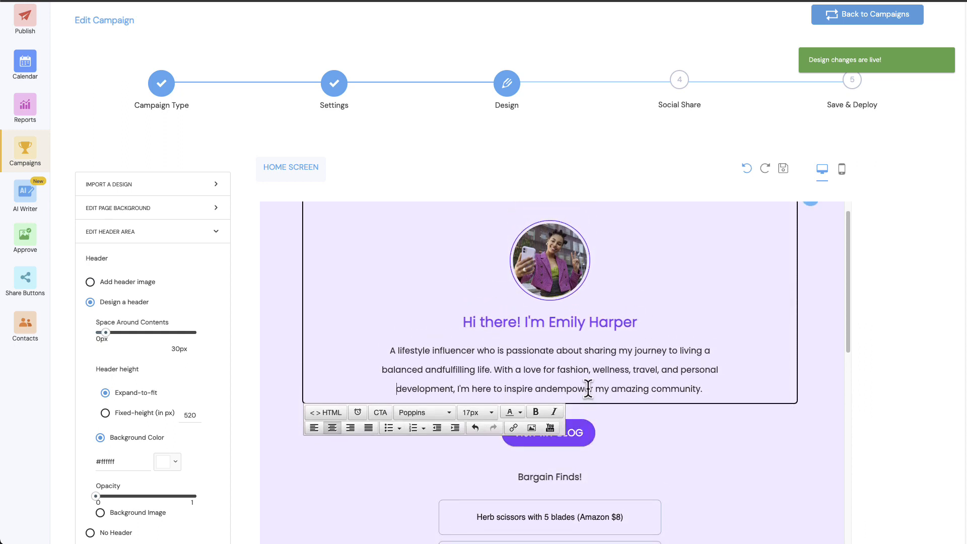
pyautogui.scroll(1, 584, 390)
pyautogui.click(501, 335)
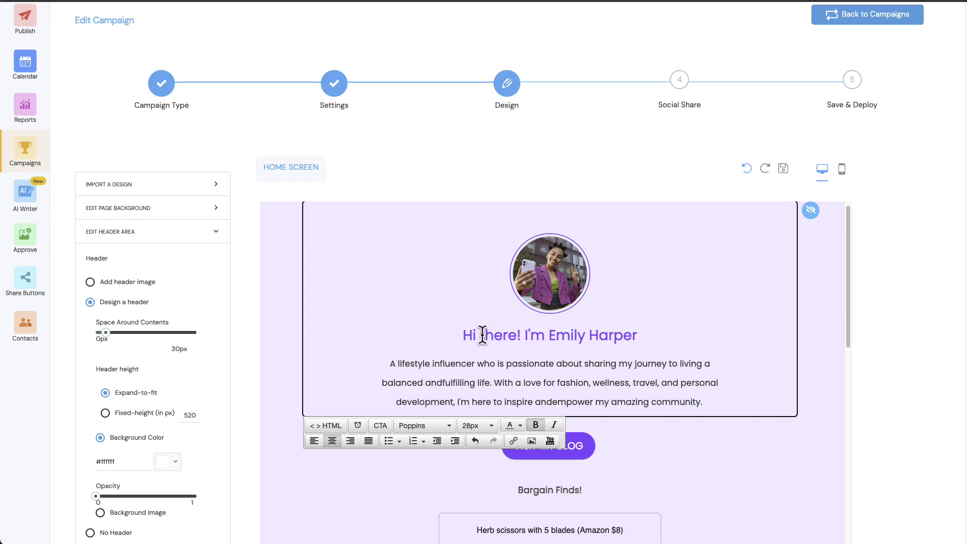
pyautogui.moveTo(460, 334); pyautogui.dragTo(646, 341)
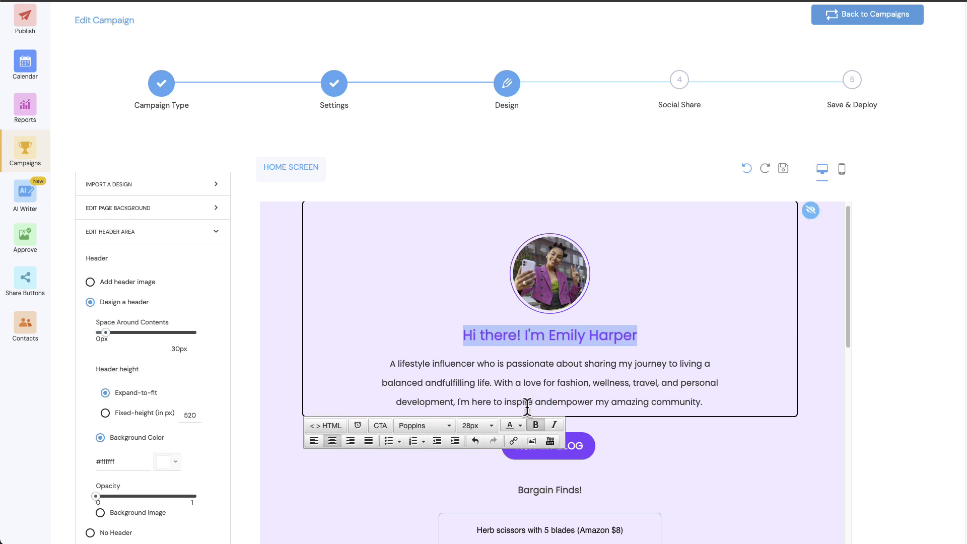
pyautogui.click(588, 382)
pyautogui.scroll(-1, 589, 382)
pyautogui.scroll(-1, 592, 380)
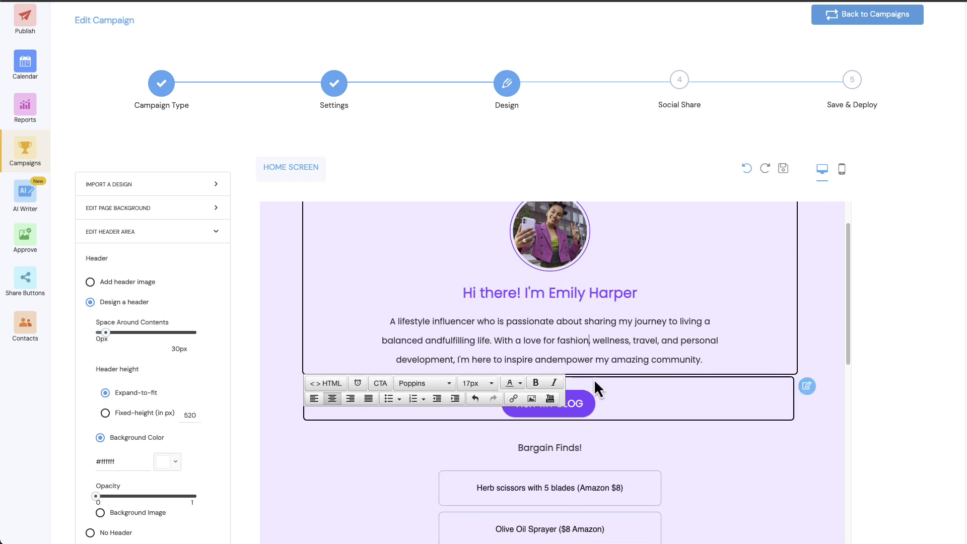
# Step: View the VISIT MY BLOG button's label in its inline editor and leave the text as it is
pyautogui.click(560, 394)
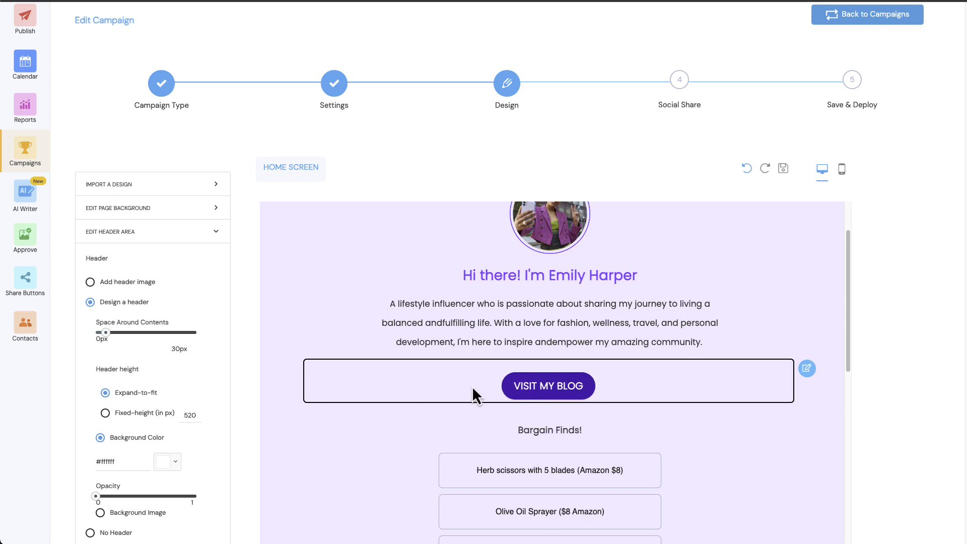
pyautogui.click(588, 378)
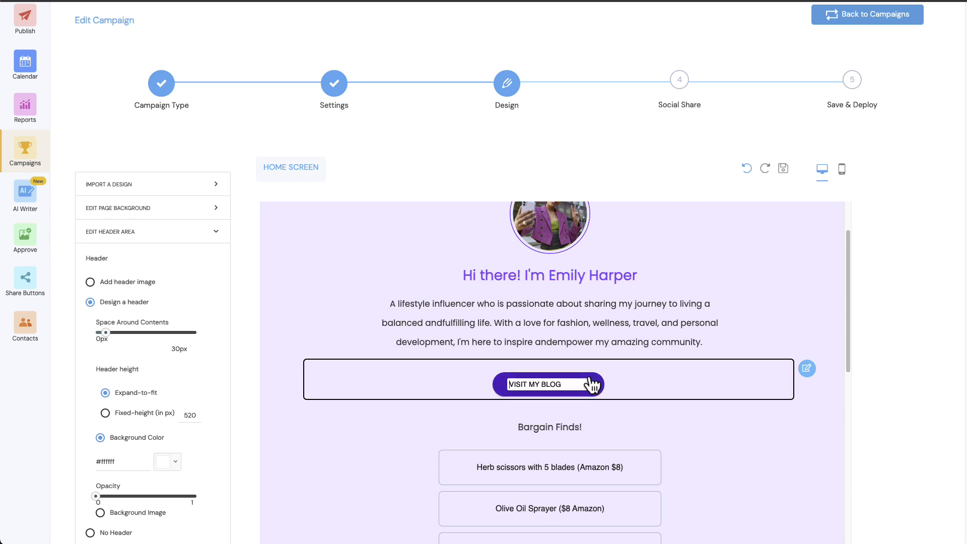
pyautogui.click(649, 385)
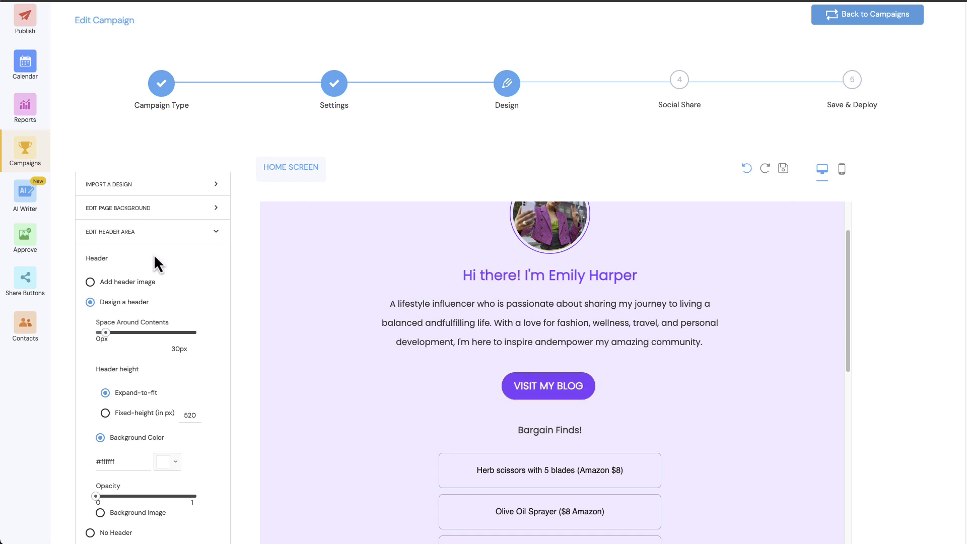
# Step: Review the button settings for width, size, colours, font, alignment, corner radius and border
pyautogui.click(134, 236)
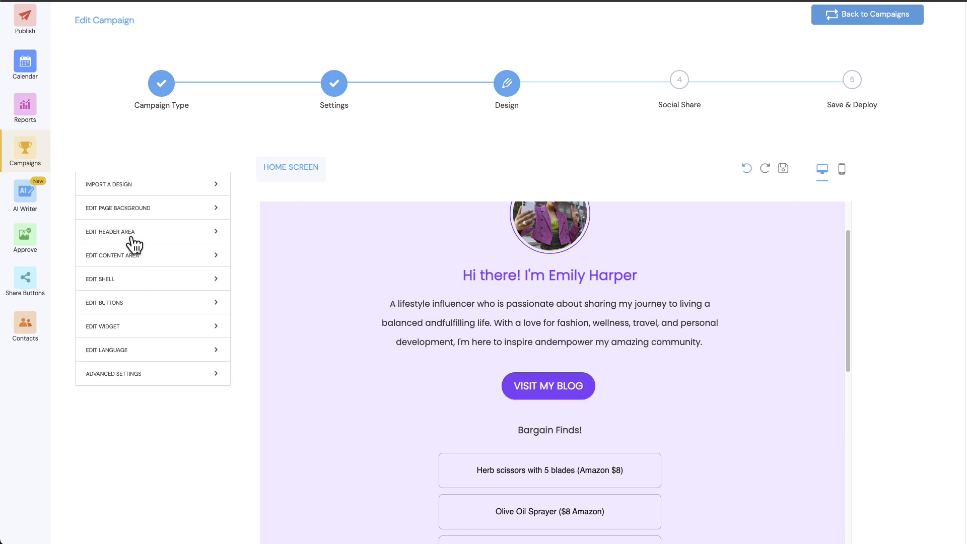
pyautogui.click(114, 305)
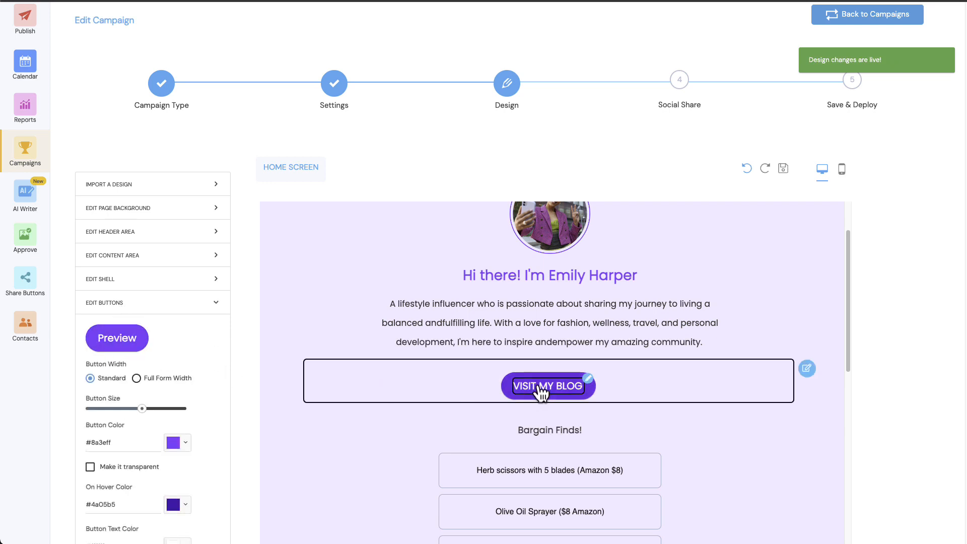
pyautogui.click(136, 379)
pyautogui.click(90, 374)
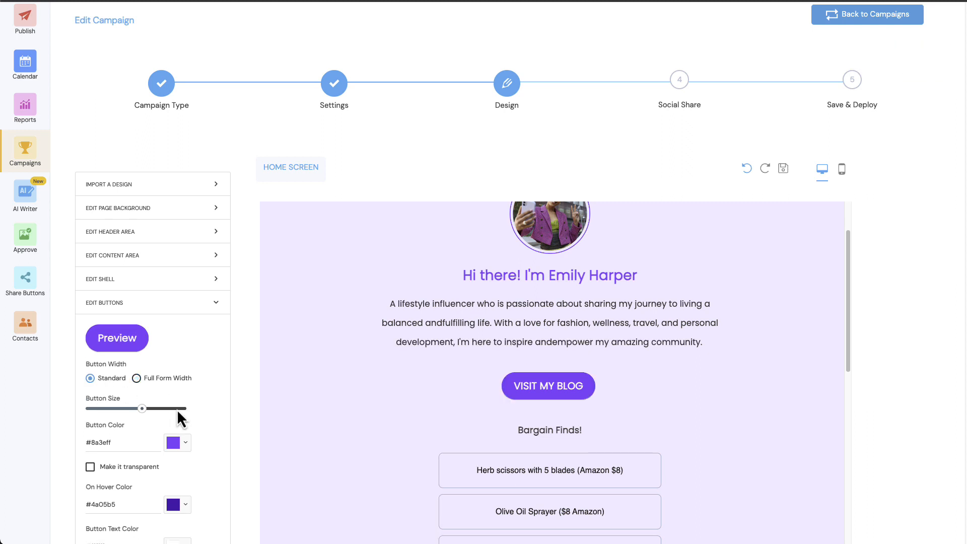
pyautogui.scroll(-5, 157, 456)
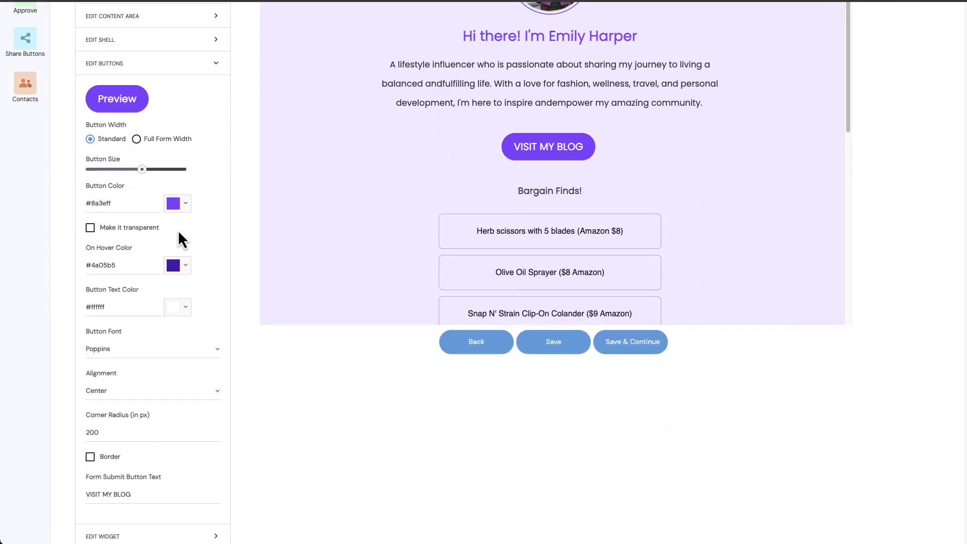
pyautogui.scroll(3, 153, 318)
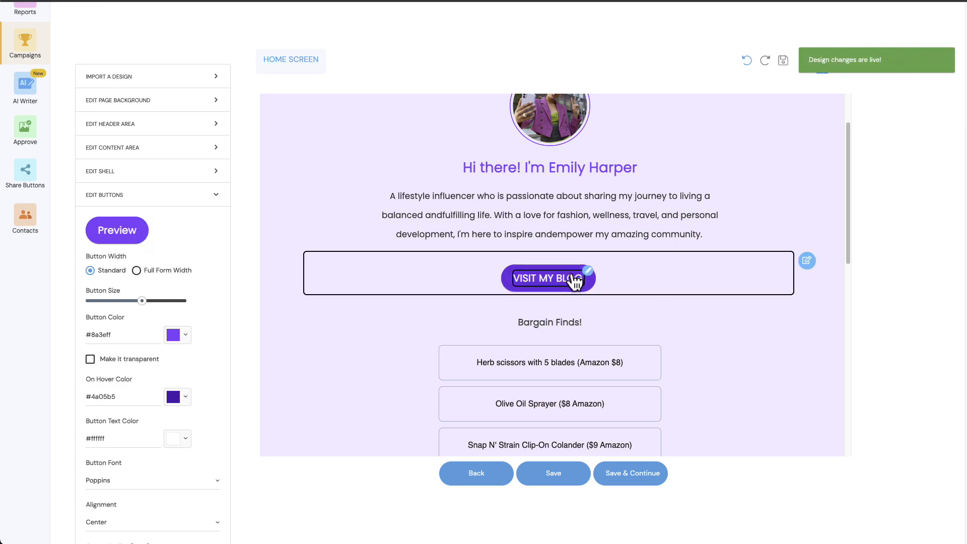
# Step: Change the product list heading to "My Bargain Finds!" and insert "kitchen" before "scissors" in the first product entry
pyautogui.click(557, 325)
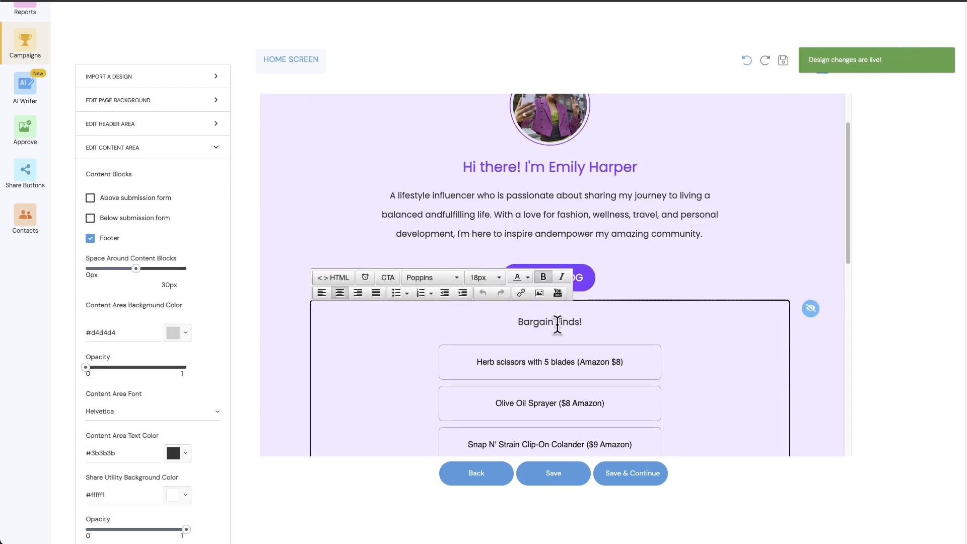
pyautogui.scroll(-3, 558, 325)
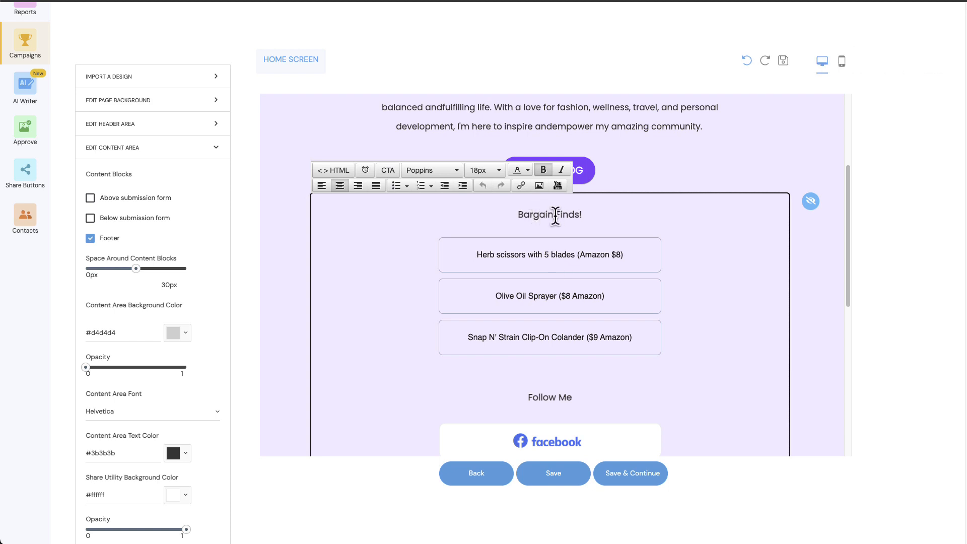
pyautogui.click(519, 215)
pyautogui.write('My')
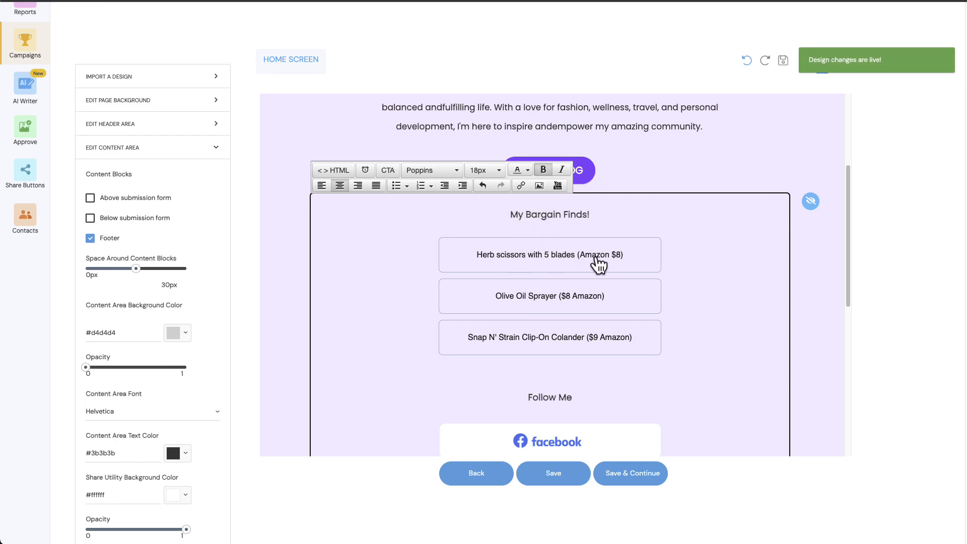
pyautogui.click(507, 255)
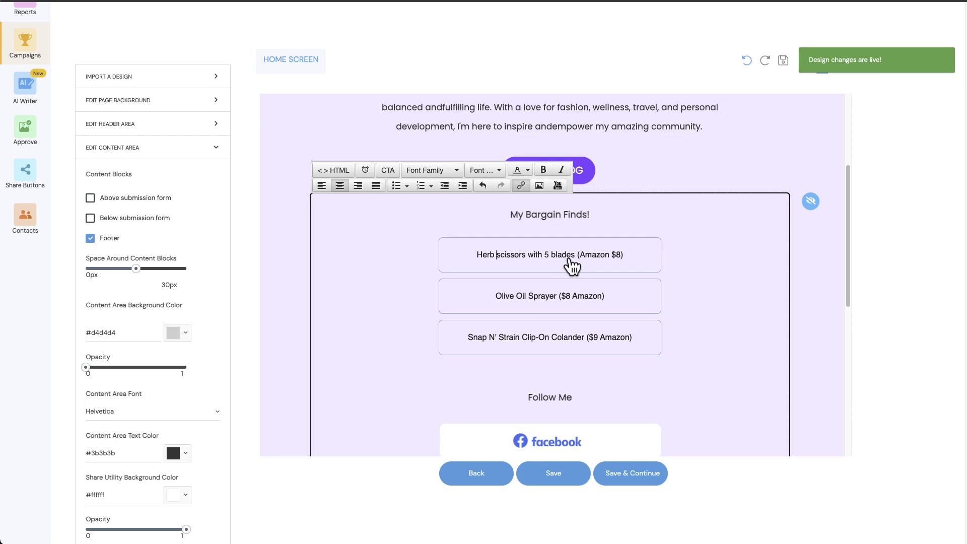
pyautogui.write('kitchen')
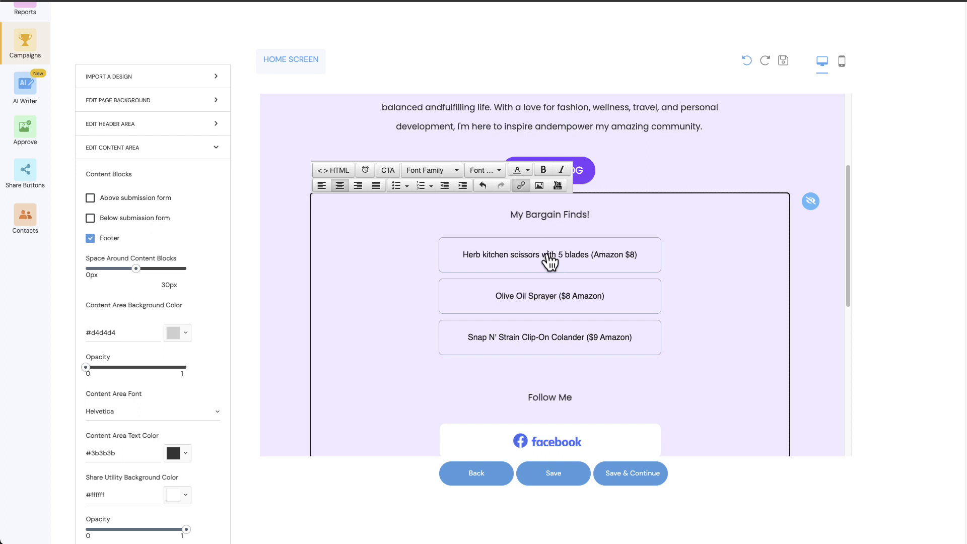
# Step: Check the URL and target options for linking the herb kitchen scissors entry, leaving the link unchanged
pyautogui.tripleClick(548, 257)
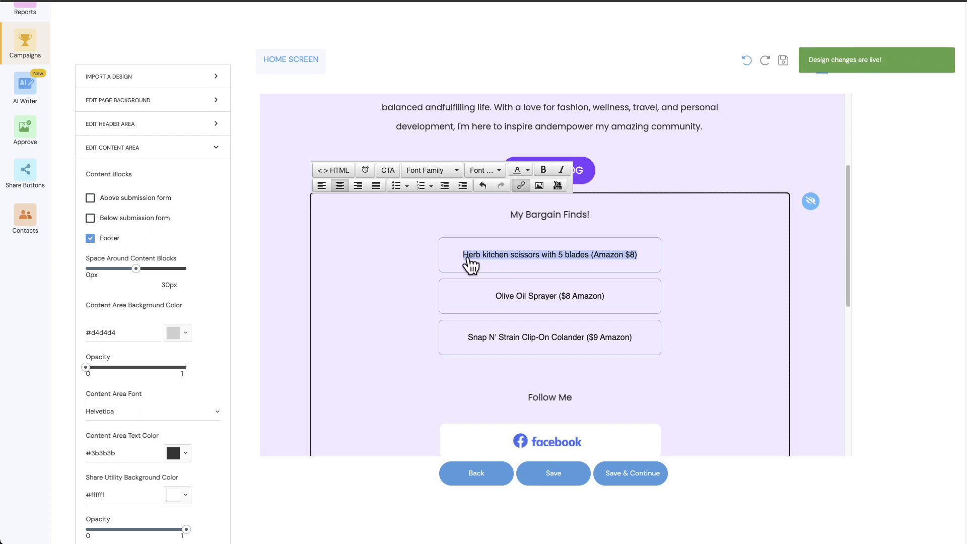
pyautogui.click(519, 187)
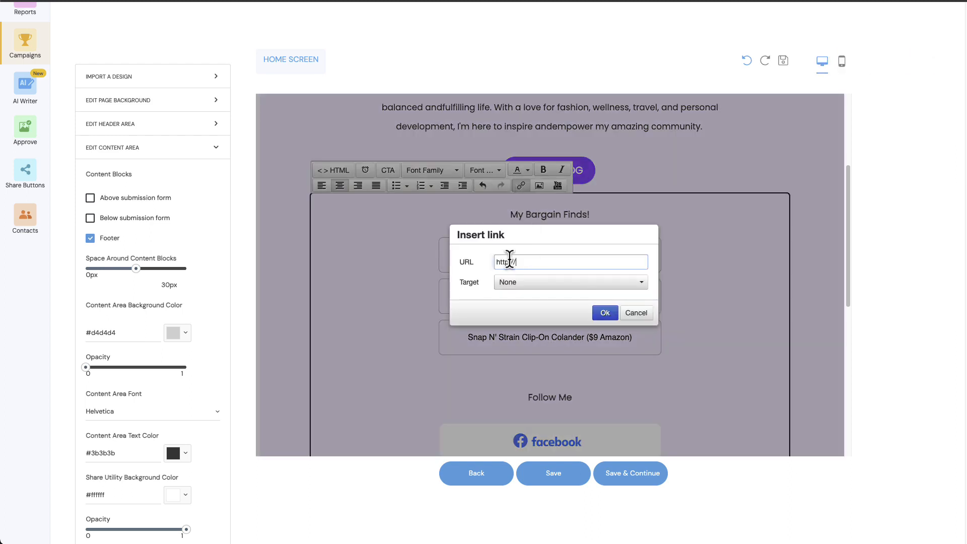
pyautogui.click(636, 313)
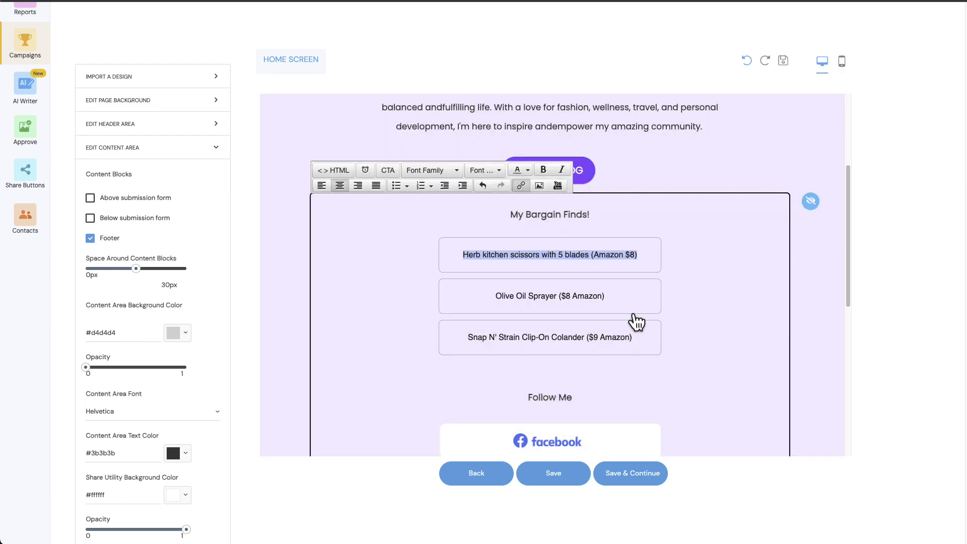
pyautogui.click(546, 263)
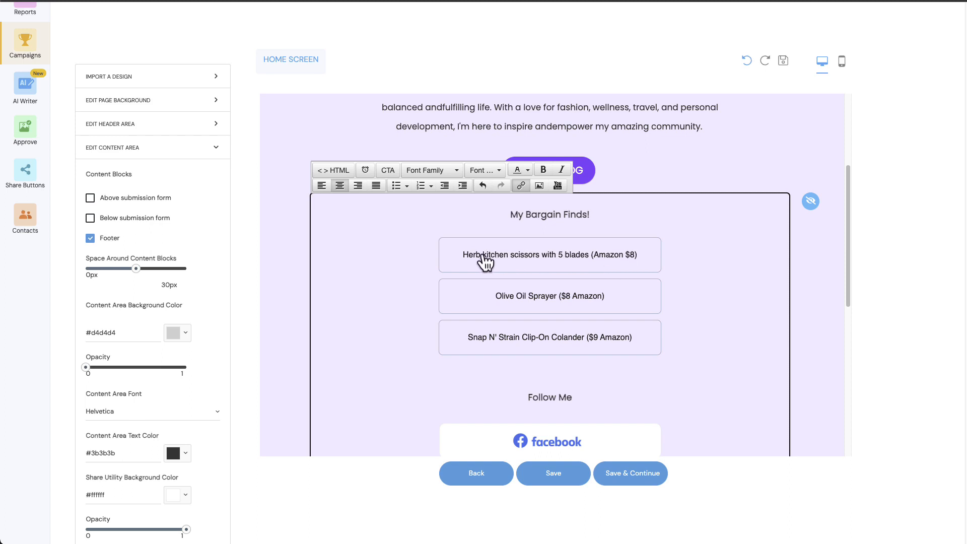
pyautogui.click(557, 258)
pyautogui.tripleClick(617, 338)
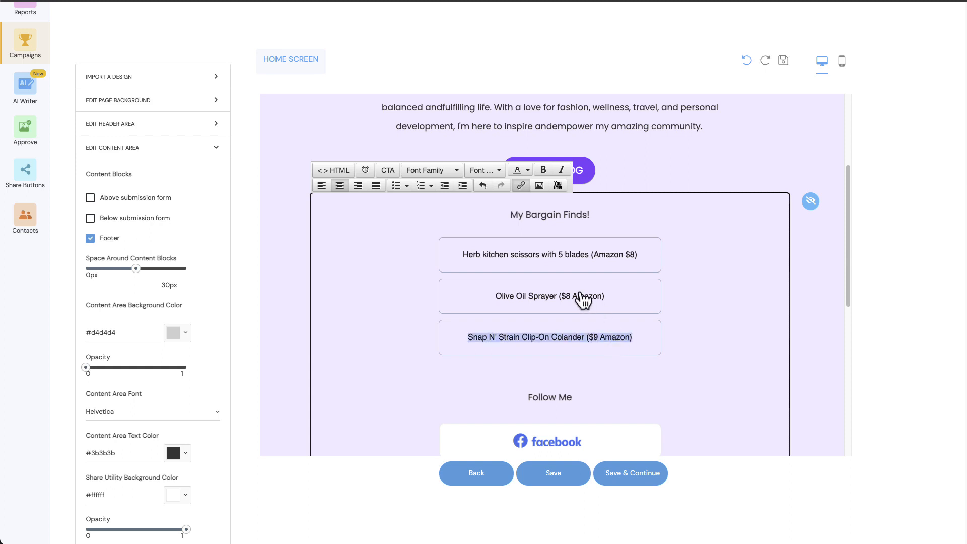
pyautogui.tripleClick(550, 297)
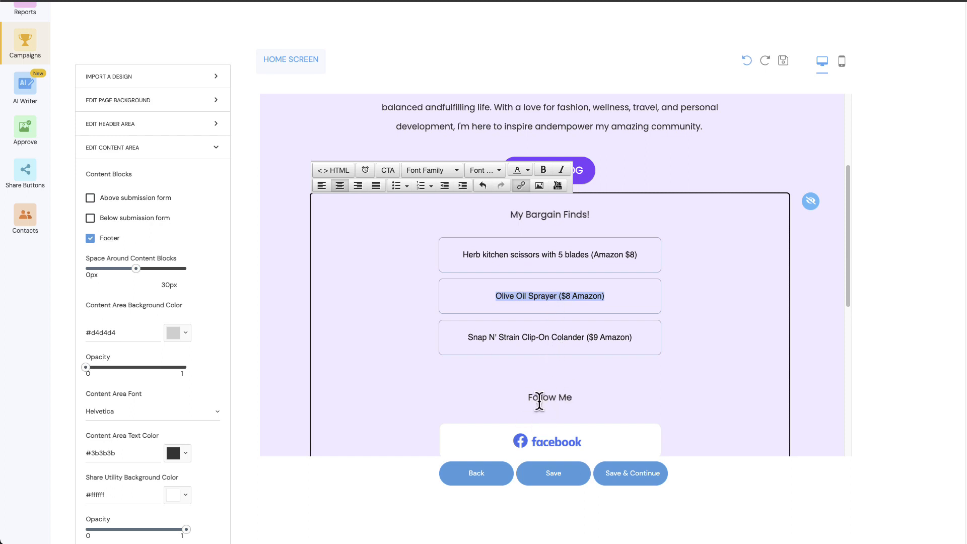
pyautogui.tripleClick(535, 297)
# Step: Duplicate the herb kitchen scissors entry directly below the original in the product list
pyautogui.tripleClick(557, 257)
pyautogui.hotkey('ctrl', 'c')
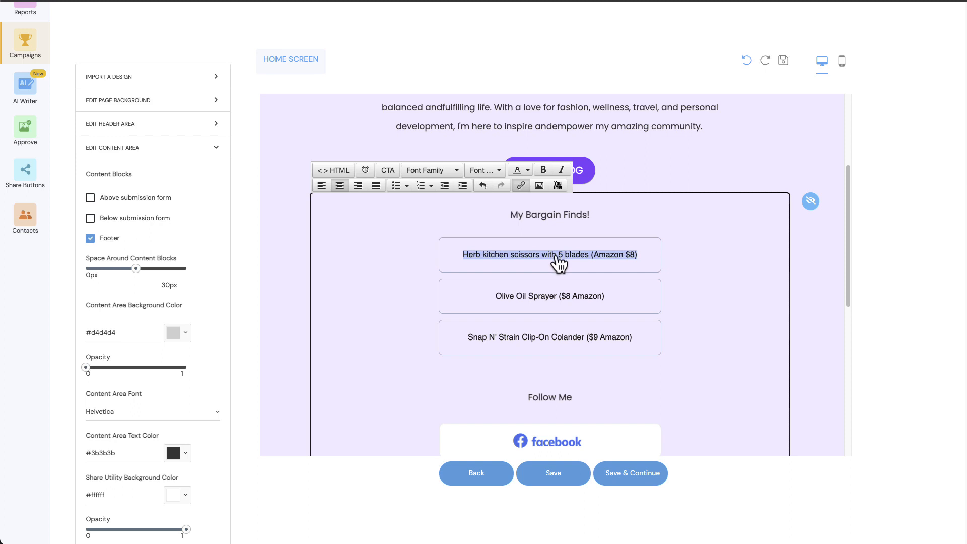
pyautogui.click(650, 262)
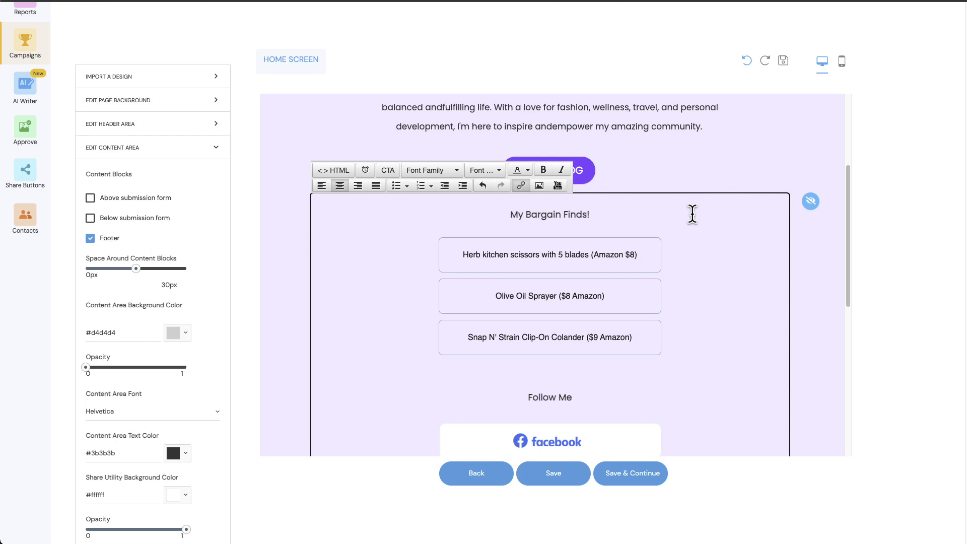
pyautogui.press('Return')
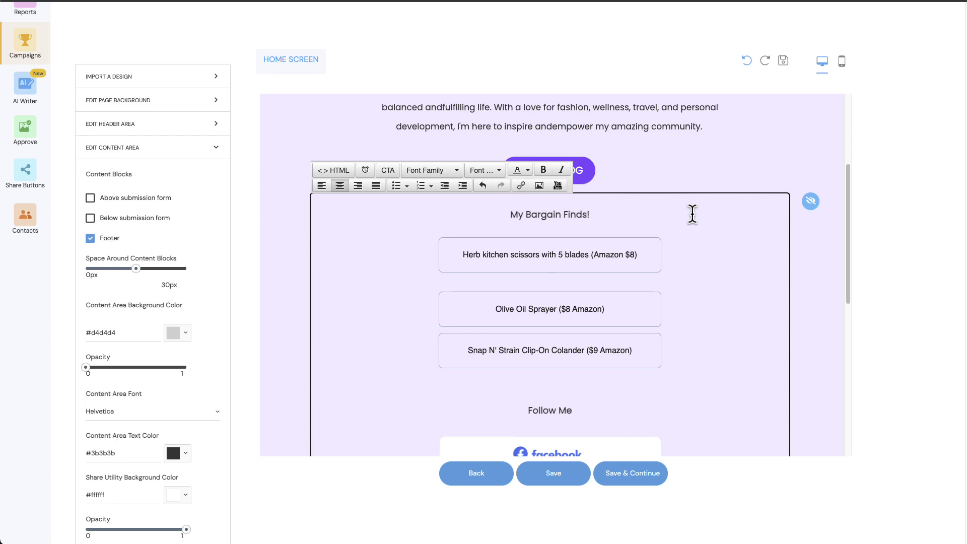
pyautogui.hotkey('ctrl', 'v')
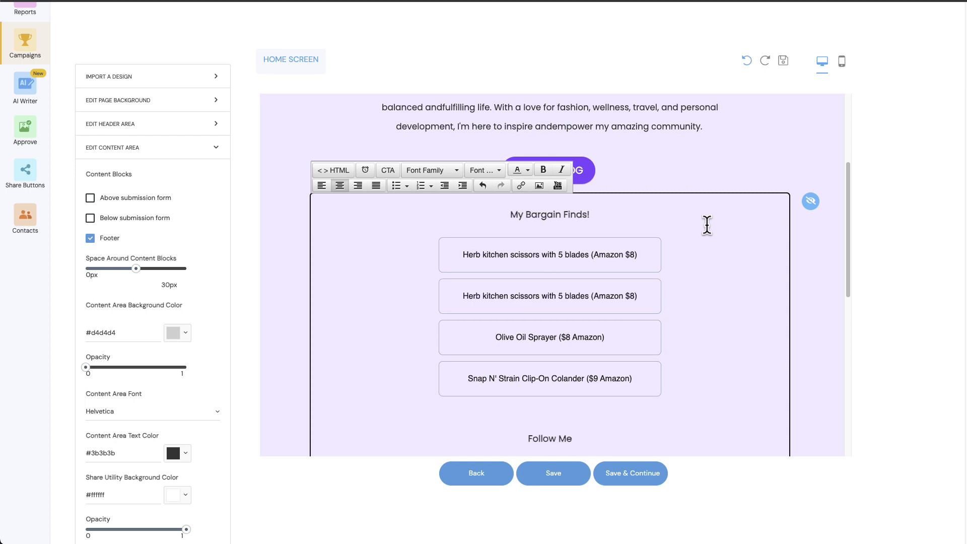
# Step: Change the duplicated product entry's text to "Kitchen washing aid (Amazon $9)"
pyautogui.click(484, 296)
pyautogui.press('BackSpace')
pyautogui.write('K')
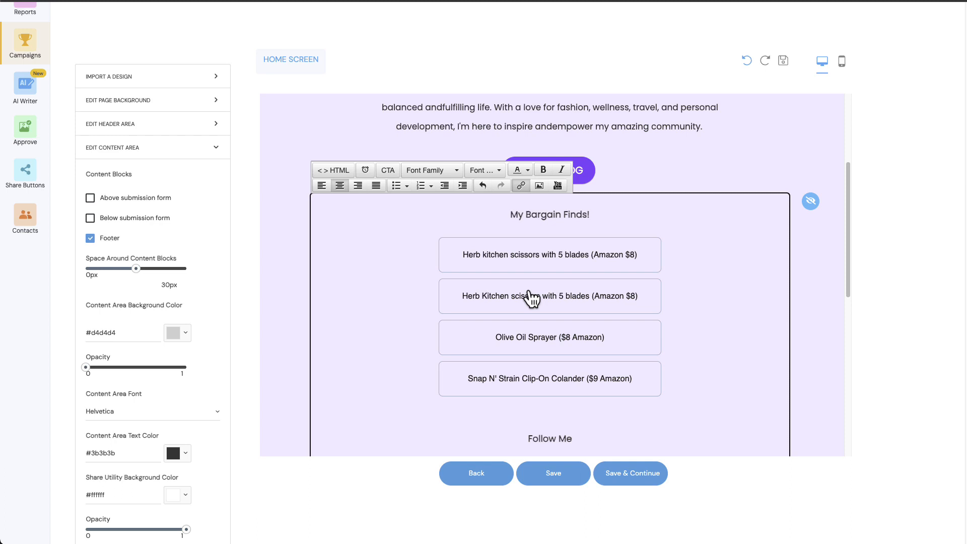
pyautogui.press('BackSpace')
pyautogui.press('BackSpace')
pyautogui.press('BackSpace')
pyautogui.press('BackSpace')
pyautogui.press('BackSpace')
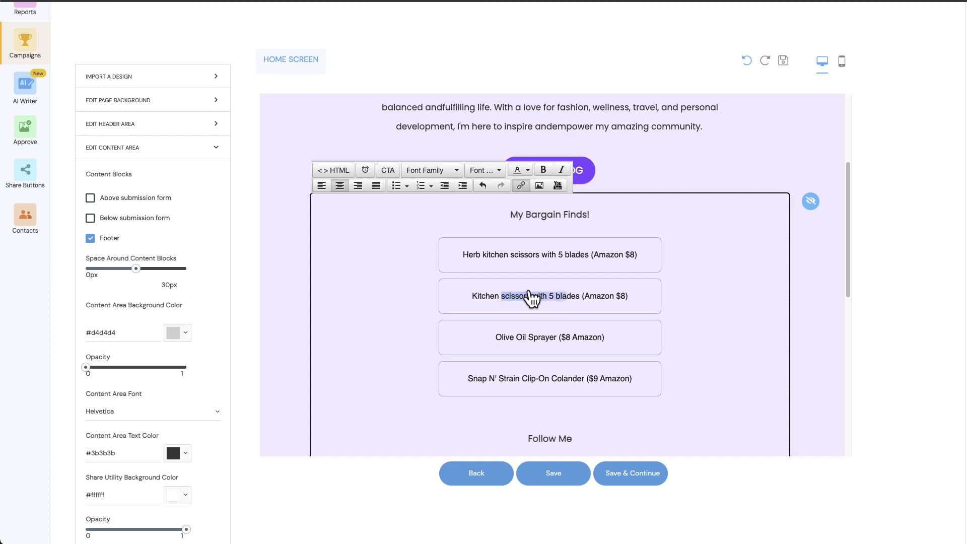
pyautogui.write('washing aid')
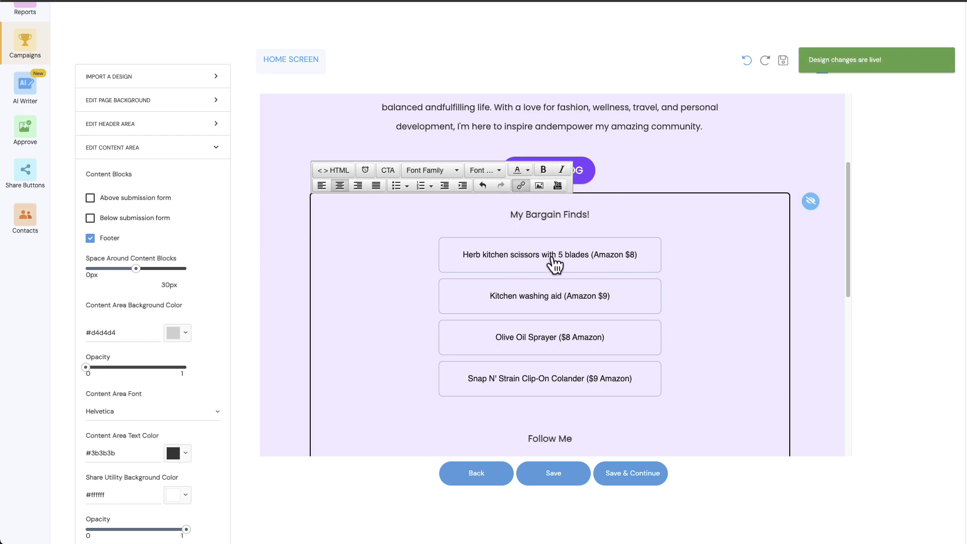
# Step: Delete the "Kitchen washing aid (Amazon $9)" entry from the product list
pyautogui.scroll(-3, 555, 263)
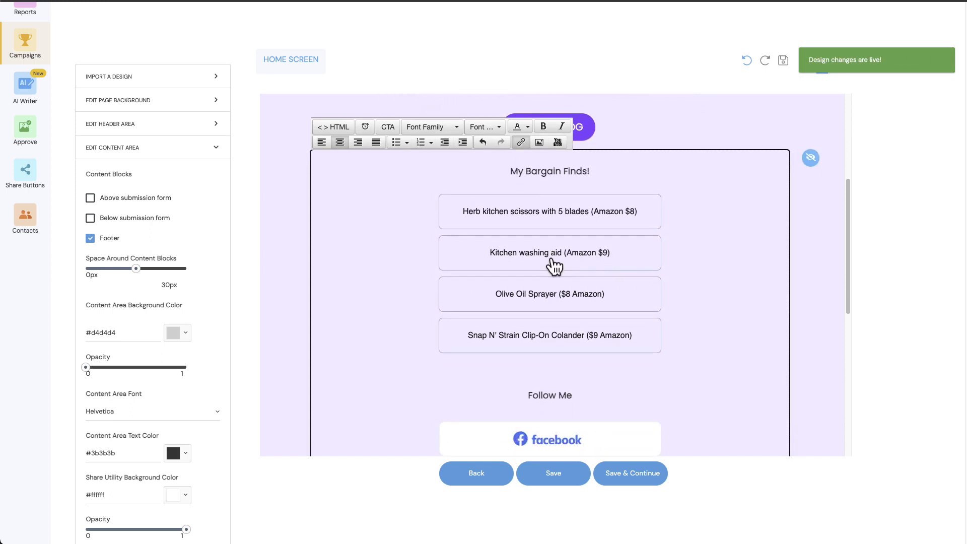
pyautogui.scroll(-4, 594, 324)
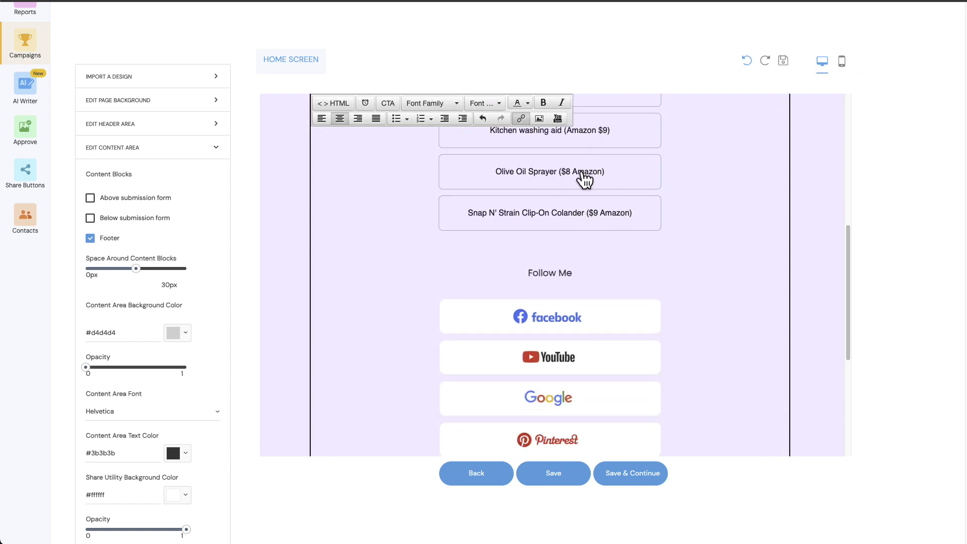
pyautogui.scroll(5, 583, 179)
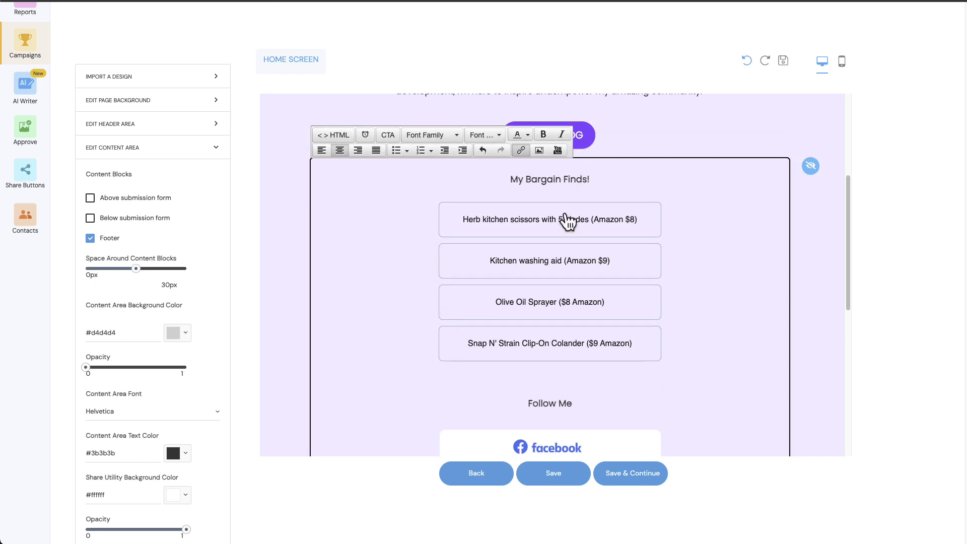
pyautogui.tripleClick(564, 263)
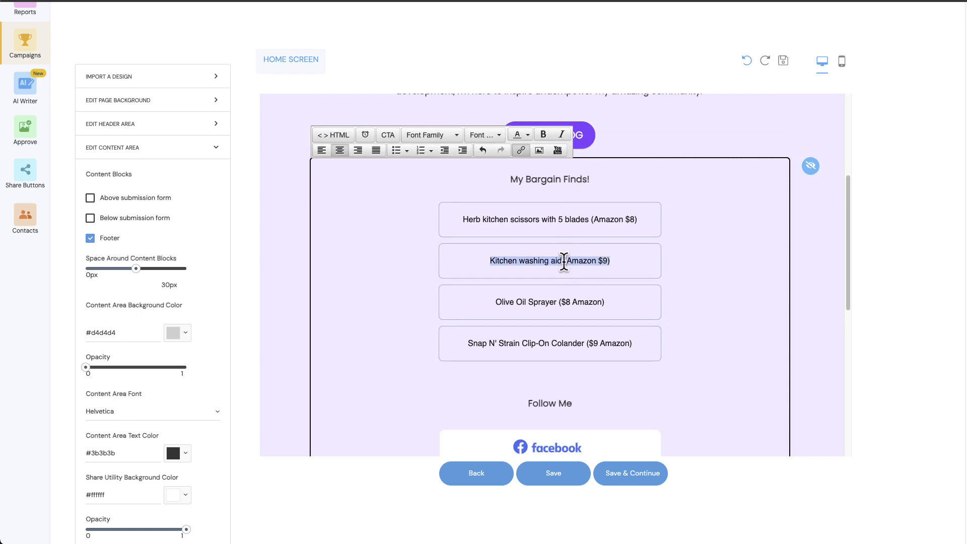
pyautogui.press('Delete')
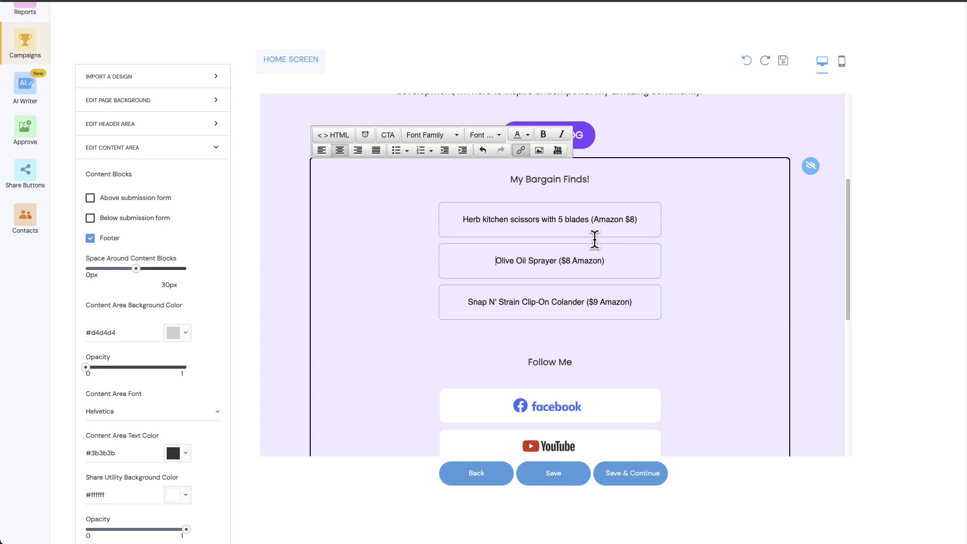
# Step: Replace the "Follow Me" heading above the social network links with "My Socials"
pyautogui.scroll(-3, 594, 240)
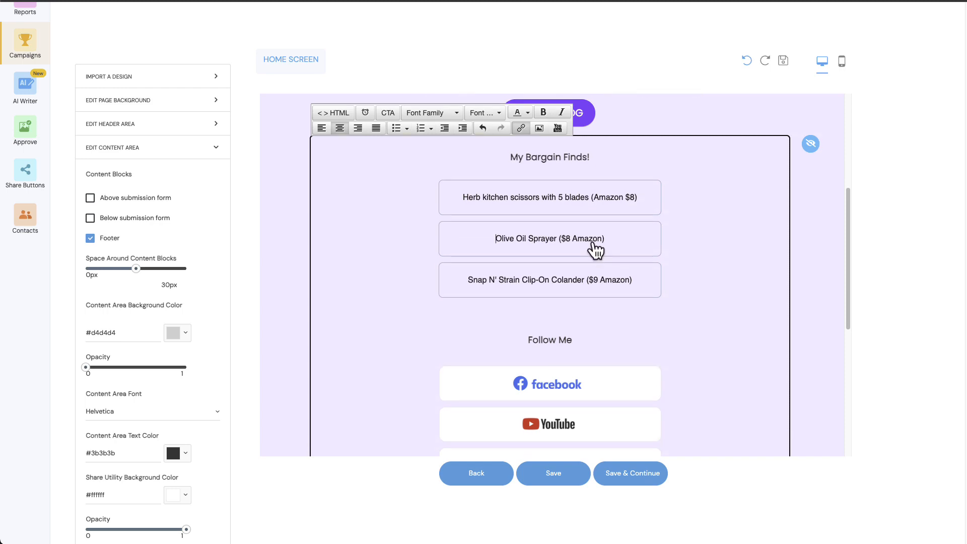
pyautogui.click(549, 286)
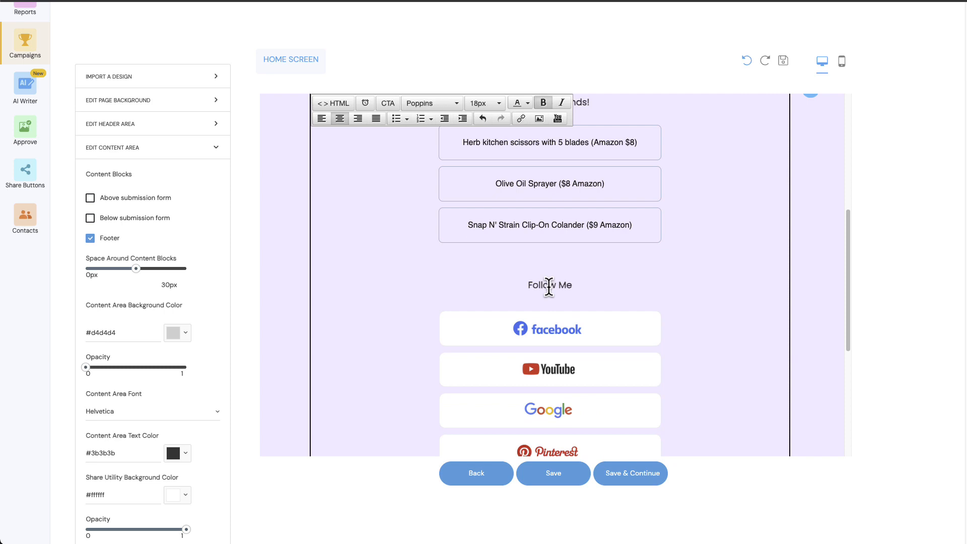
pyautogui.scroll(-1, 552, 285)
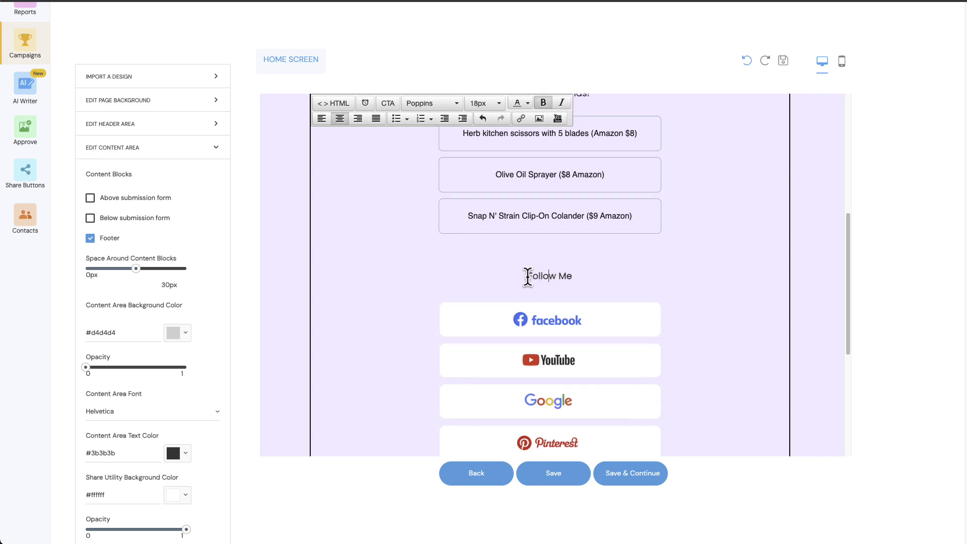
pyautogui.moveTo(527, 275); pyautogui.dragTo(557, 264)
pyautogui.write('My Socials')
pyautogui.press('BackSpace')
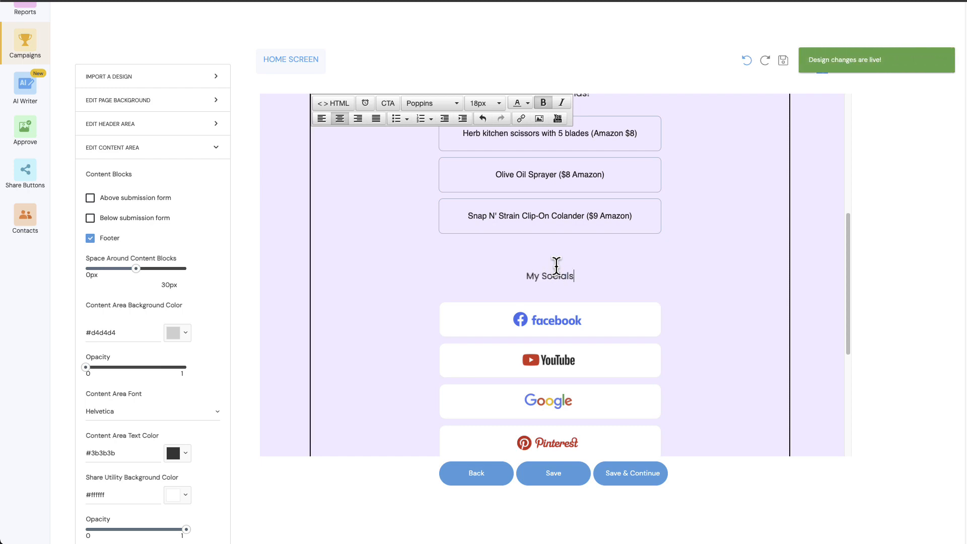
# Step: Delete the Google button from the social network links and close the gap between YouTube and Pinterest
pyautogui.scroll(-3, 557, 252)
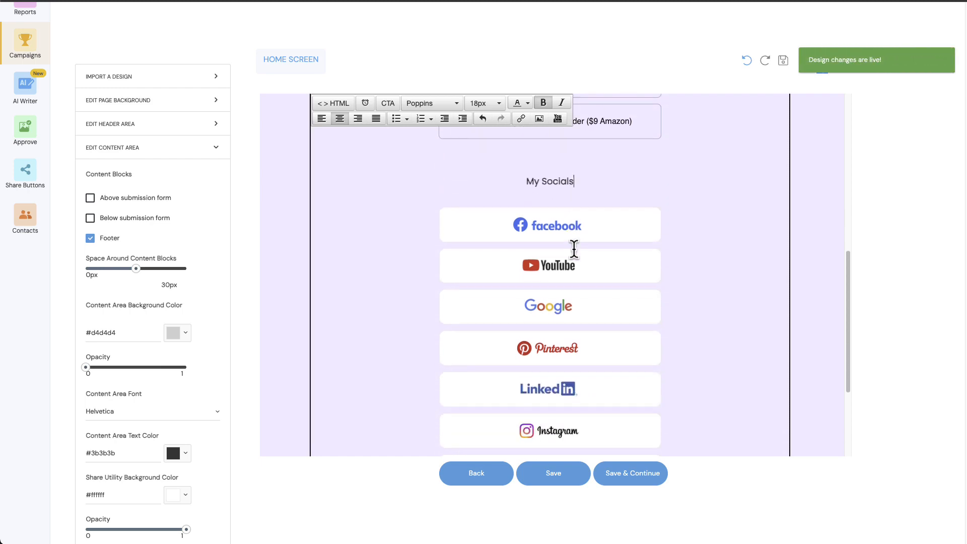
pyautogui.click(558, 227)
pyautogui.click(557, 265)
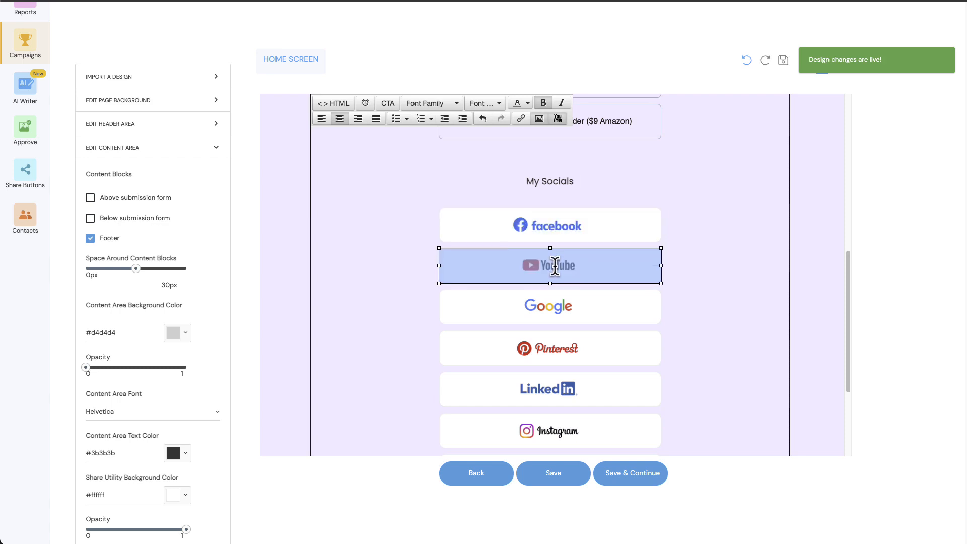
pyautogui.click(553, 302)
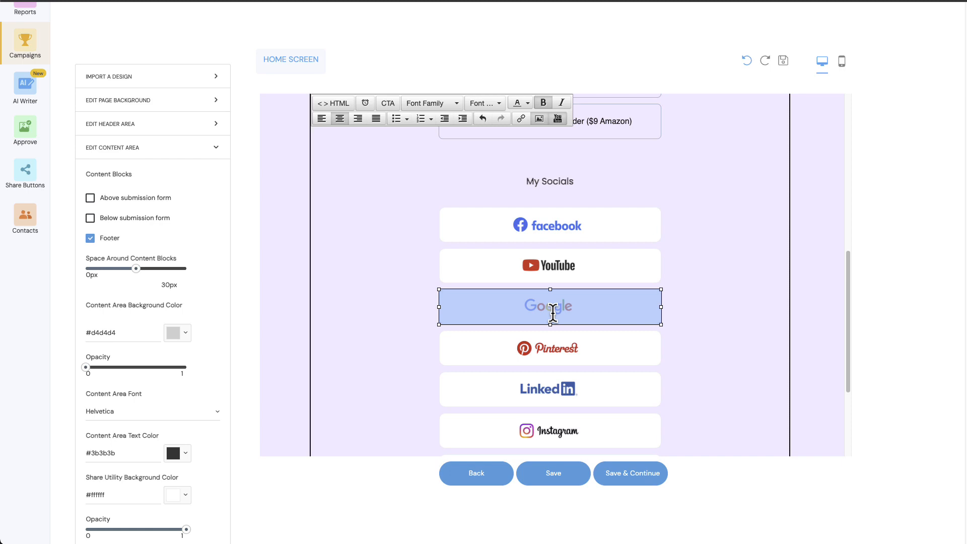
pyautogui.press('Delete')
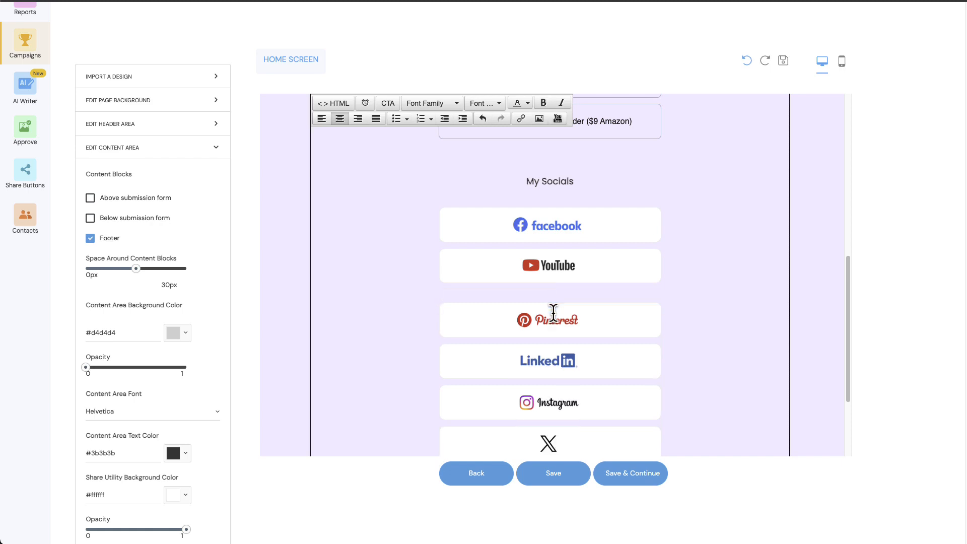
pyautogui.press('BackSpace')
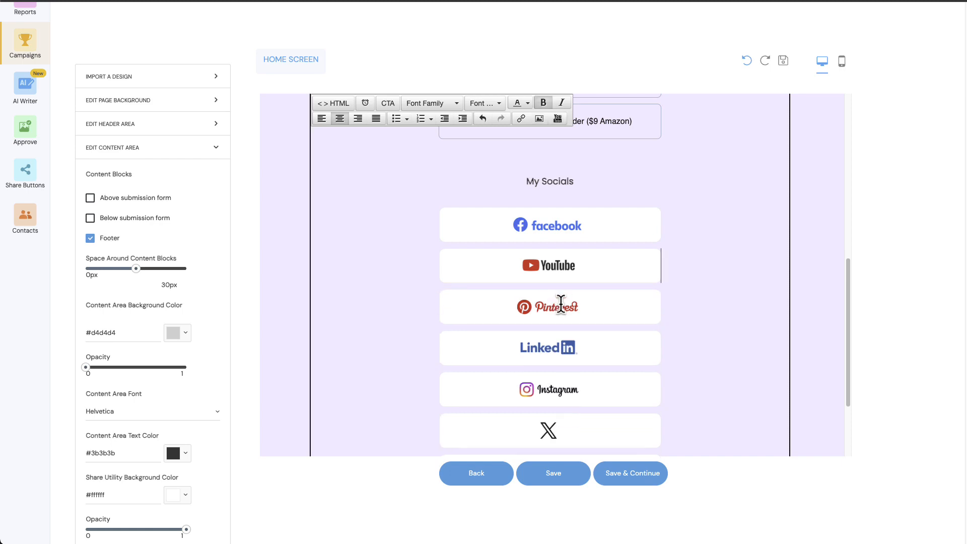
pyautogui.click(561, 228)
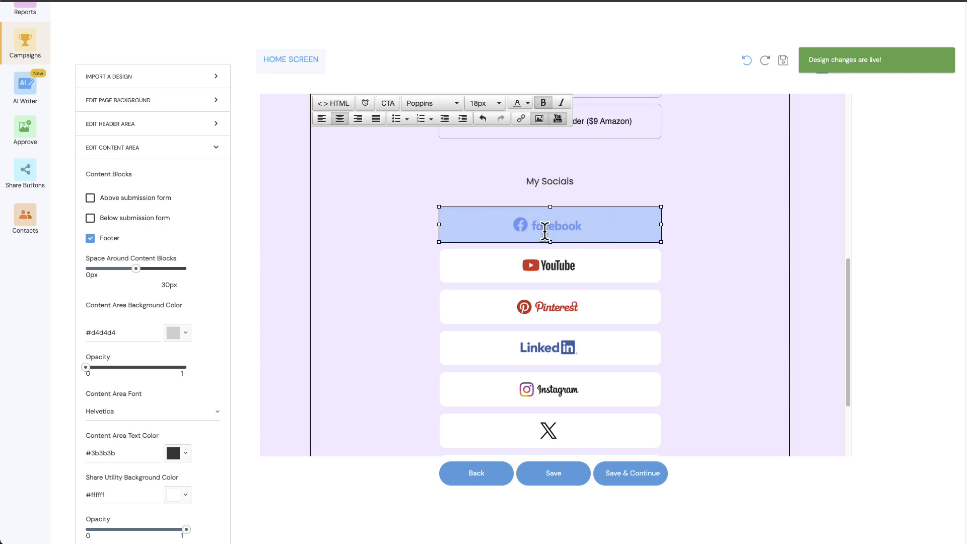
pyautogui.click(521, 120)
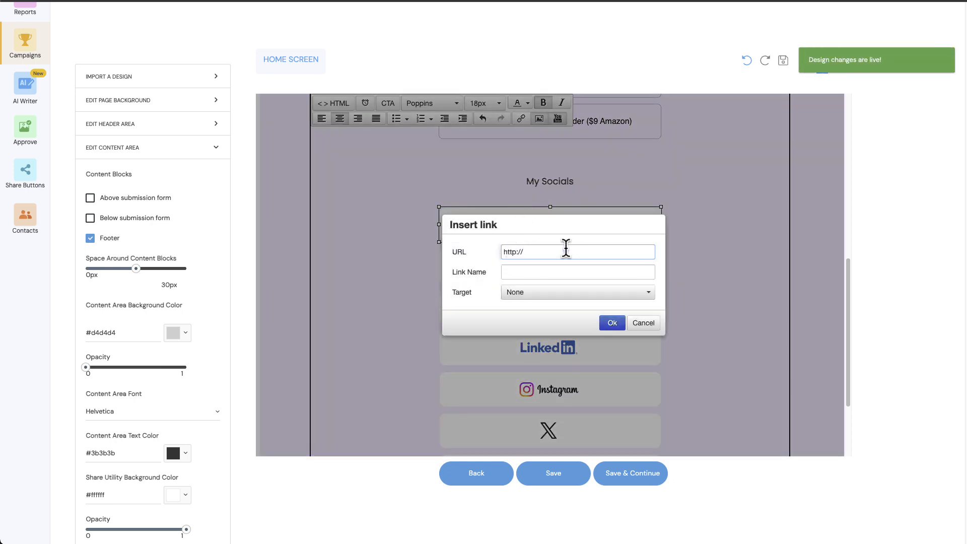
pyautogui.click(643, 324)
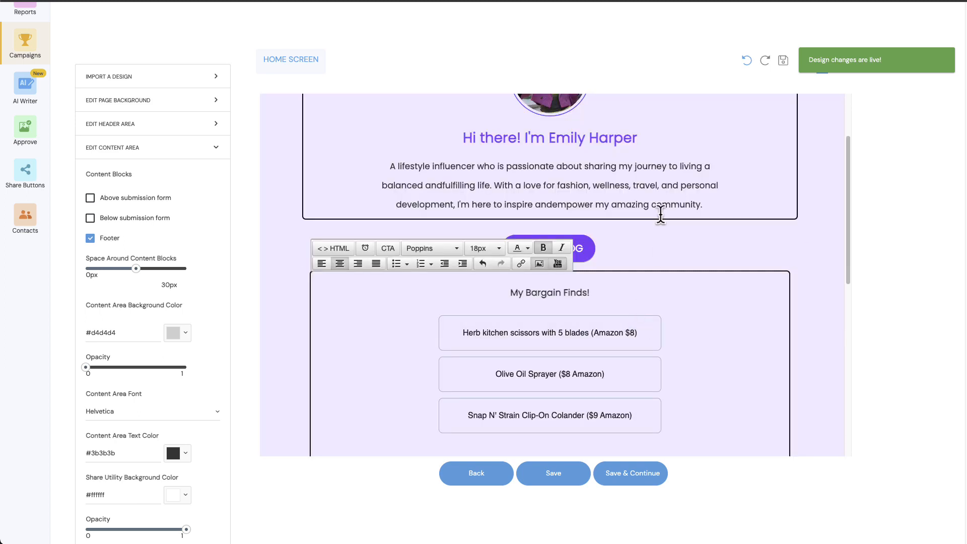
pyautogui.scroll(2, 659, 215)
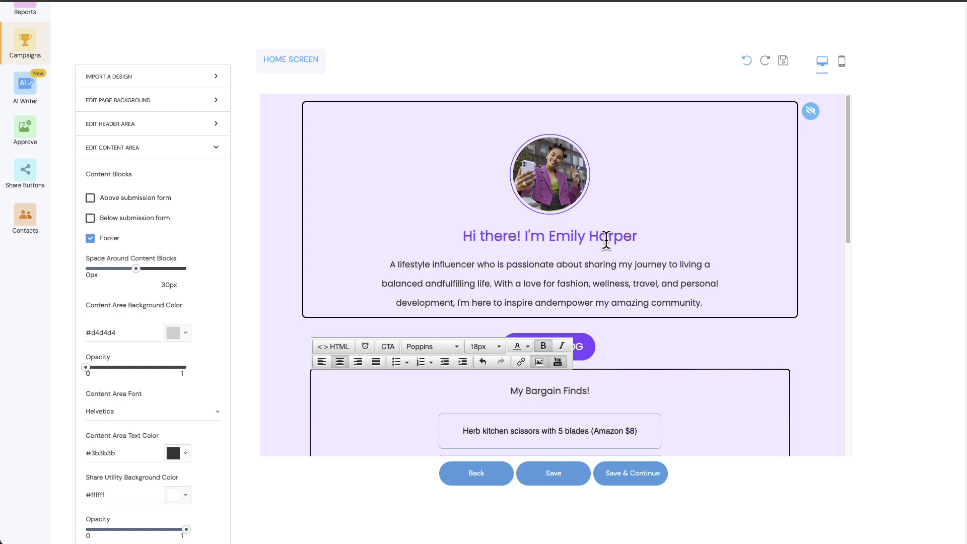
pyautogui.scroll(-4, 606, 240)
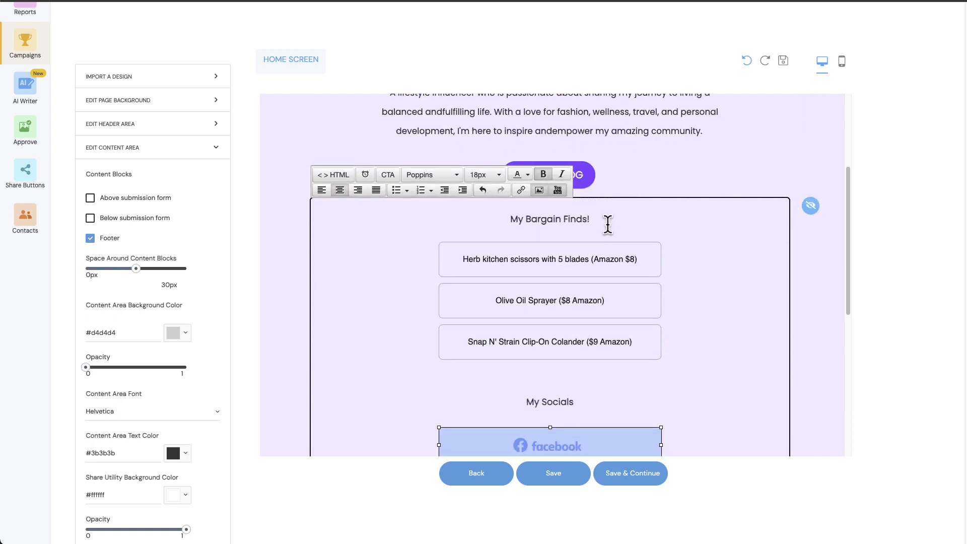
pyautogui.scroll(-1, 611, 235)
pyautogui.click(555, 421)
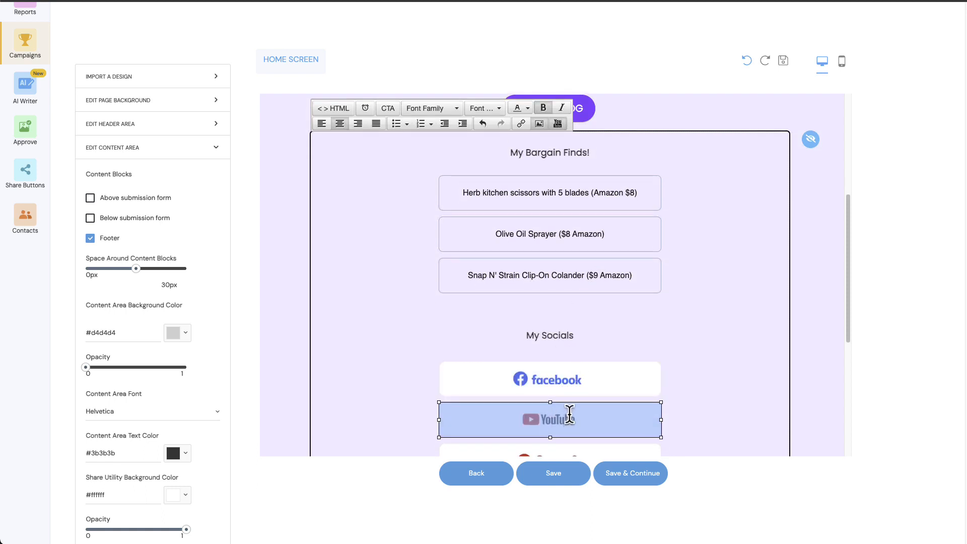
pyautogui.scroll(-1, 595, 355)
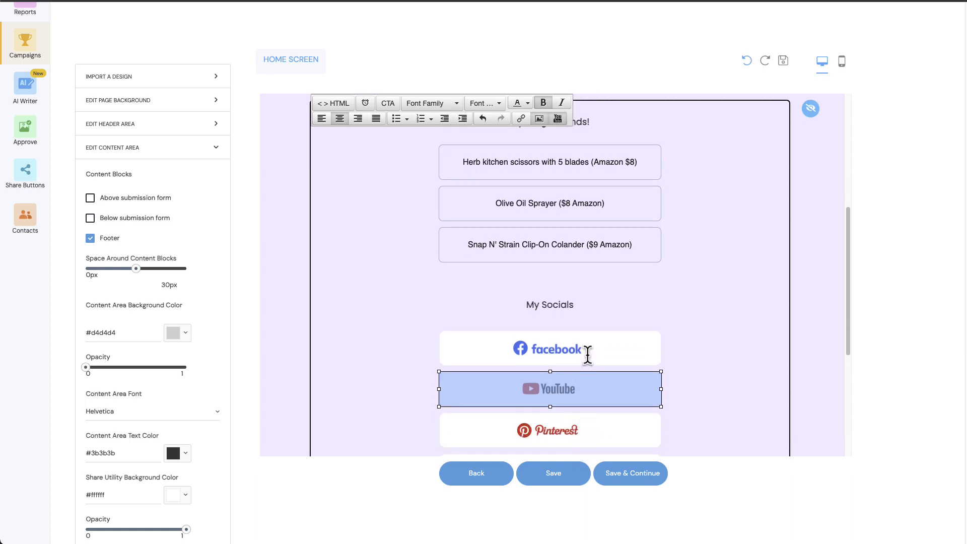
pyautogui.scroll(5, 505, 313)
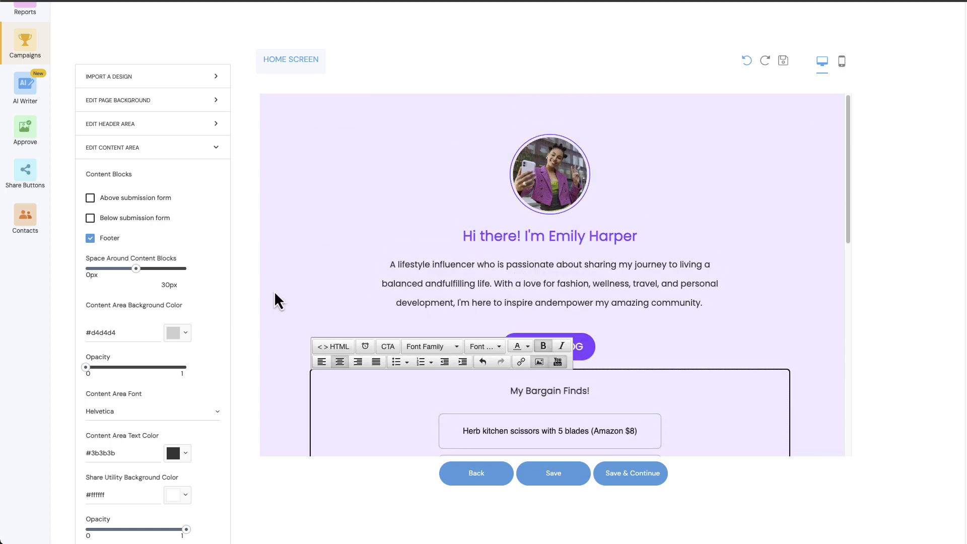
# Step: Set the page background color to the pale lavender #f5f0fd
pyautogui.click(275, 293)
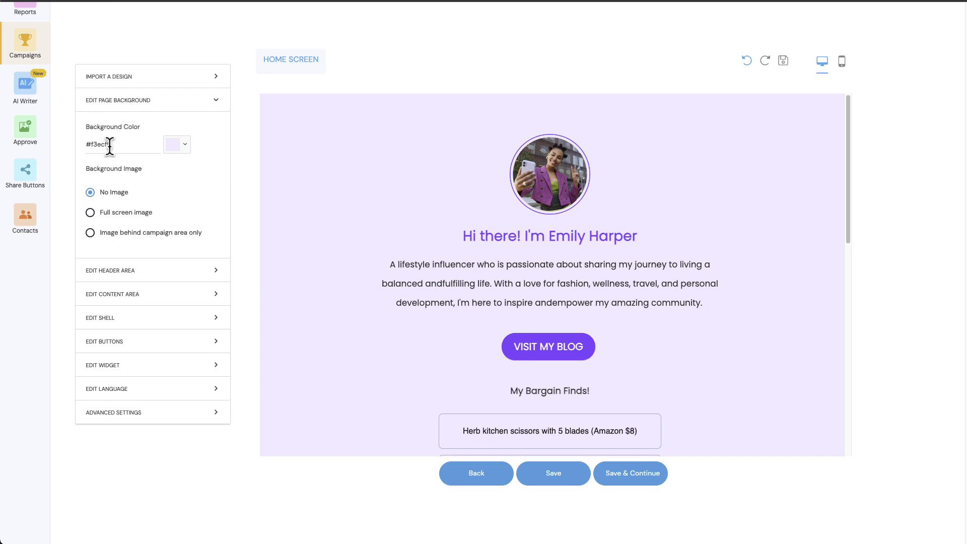
pyautogui.click(184, 147)
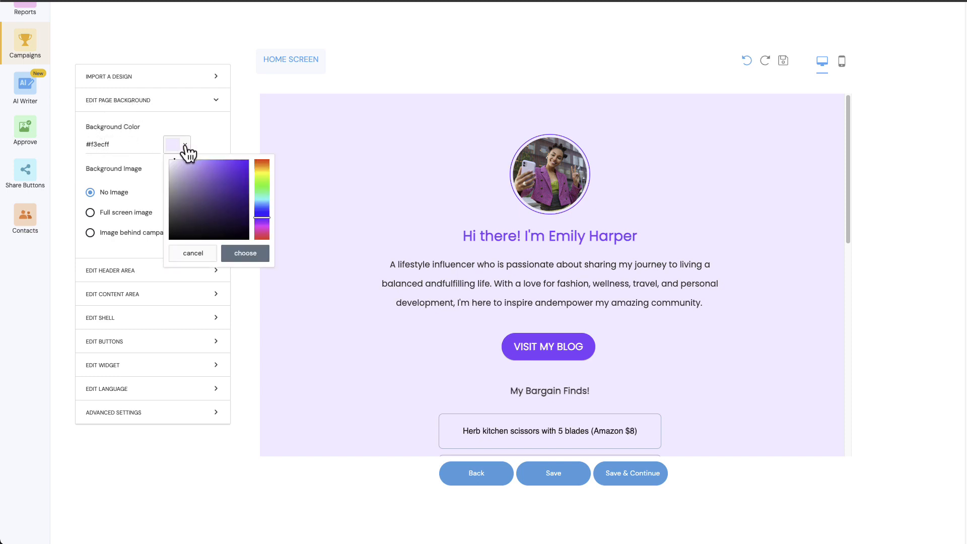
pyautogui.moveTo(171, 185); pyautogui.dragTo(172, 176)
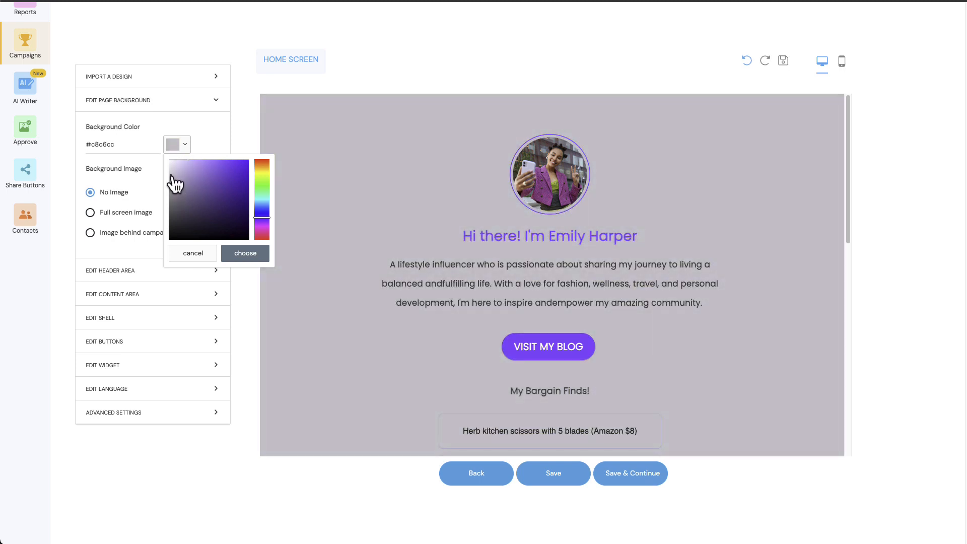
pyautogui.click(190, 257)
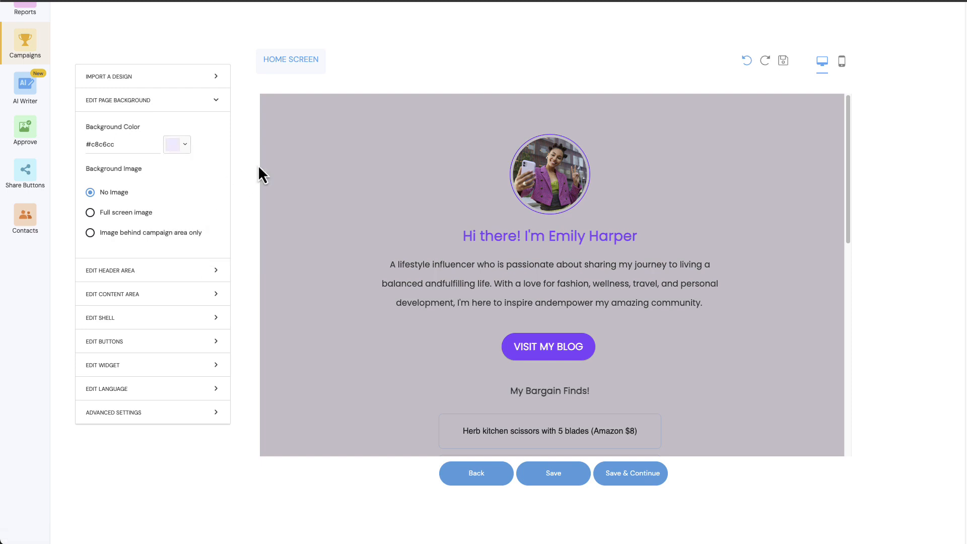
pyautogui.click(168, 146)
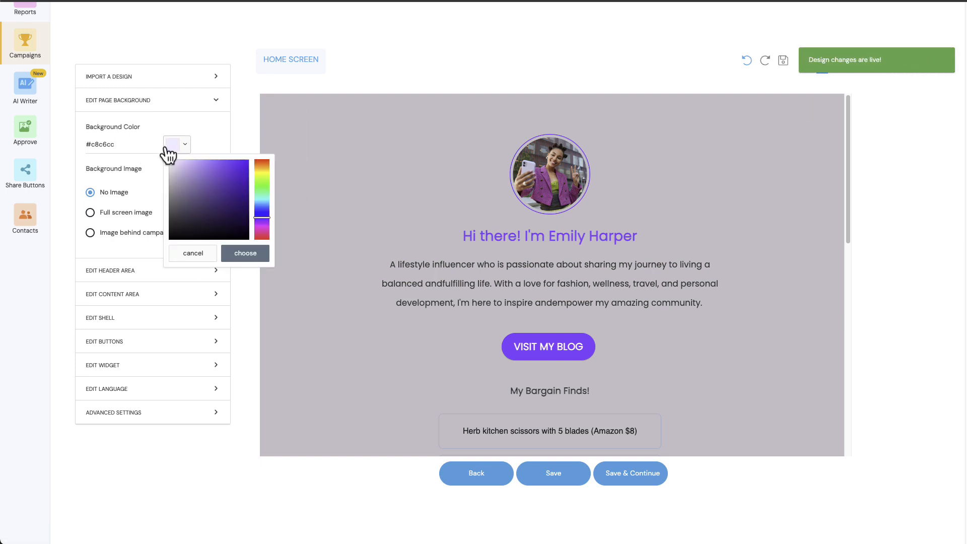
pyautogui.click(133, 146)
pyautogui.click(188, 147)
pyautogui.moveTo(180, 164); pyautogui.dragTo(173, 160)
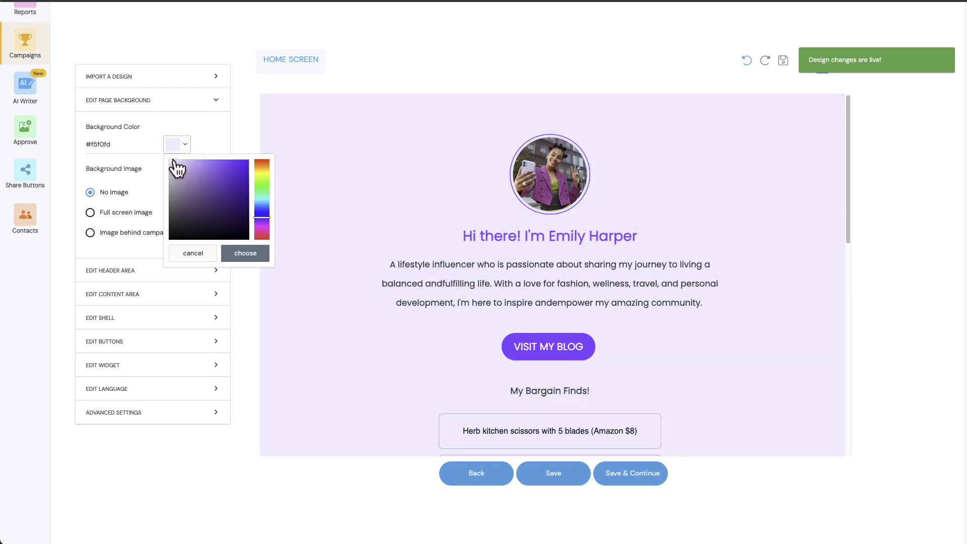
pyautogui.click(238, 253)
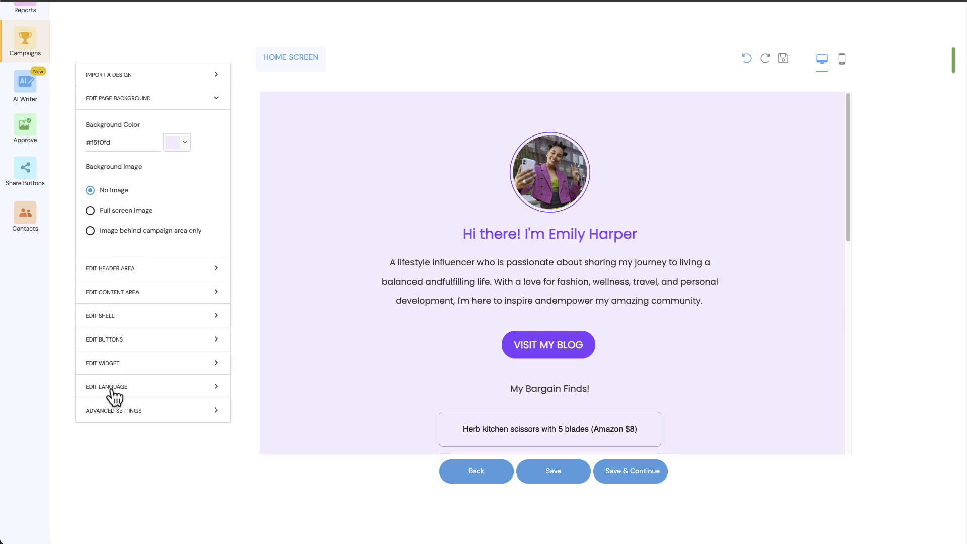
# Step: Examine the advanced settings for SEO and OG tags, page image and favicon, tracking tags, custom CSS and company
pyautogui.click(113, 411)
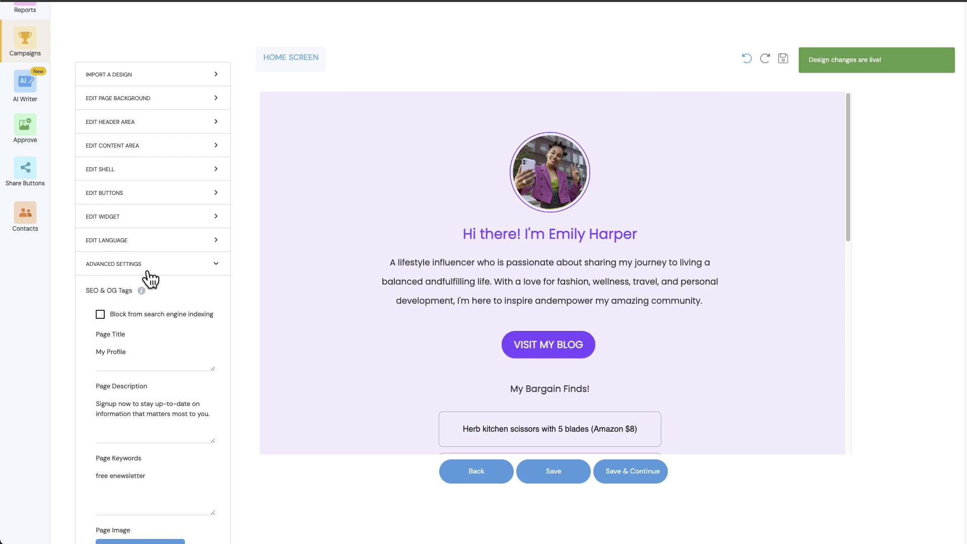
pyautogui.scroll(-2, 150, 278)
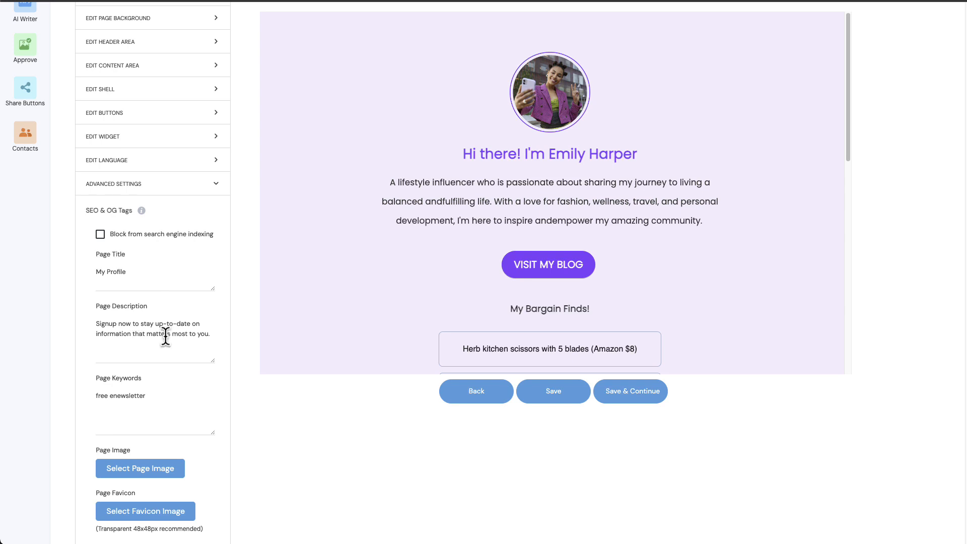
pyautogui.scroll(-2, 151, 332)
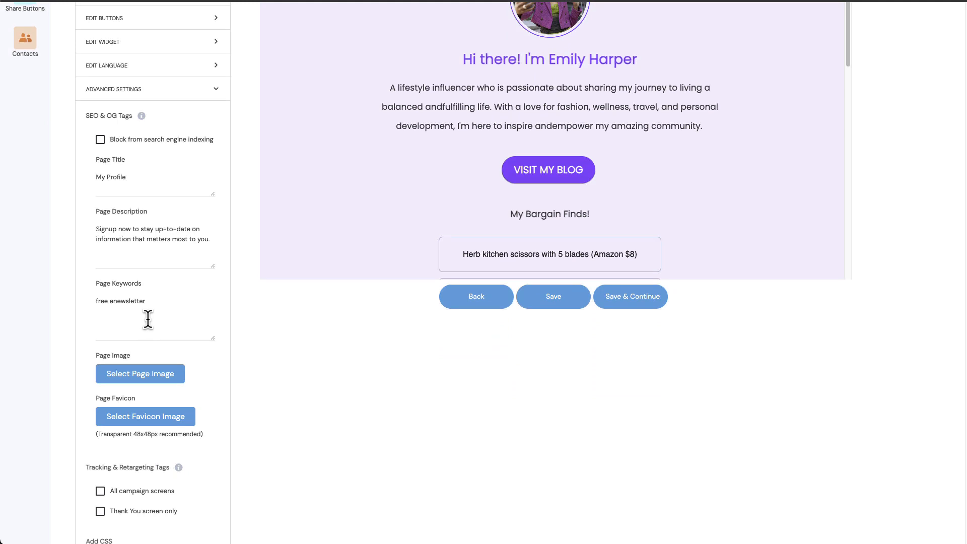
pyautogui.scroll(-2, 148, 315)
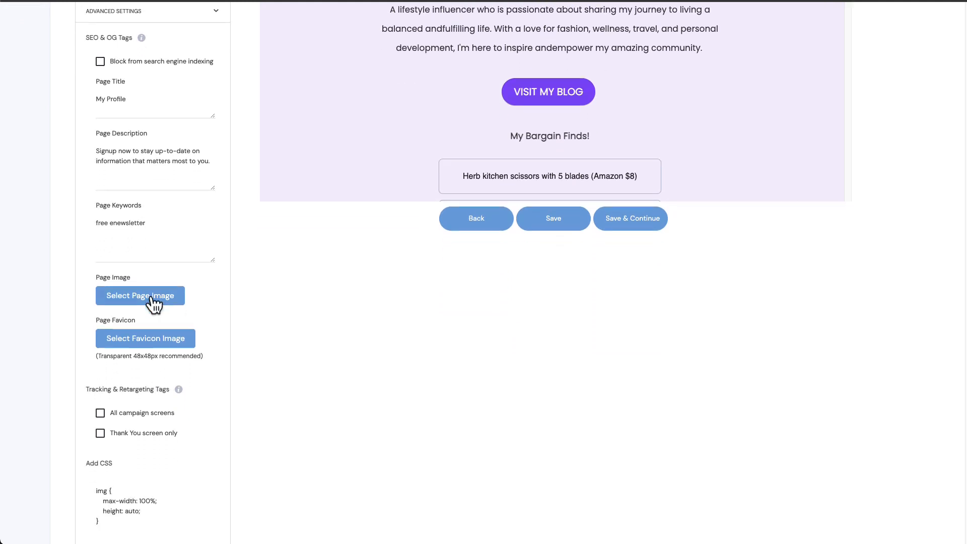
pyautogui.scroll(-1, 153, 302)
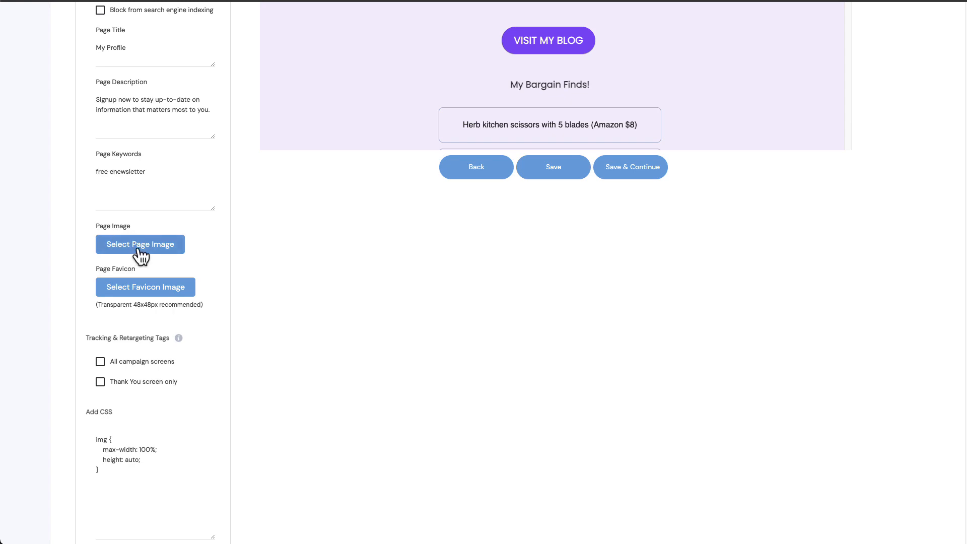
pyautogui.scroll(7, 139, 256)
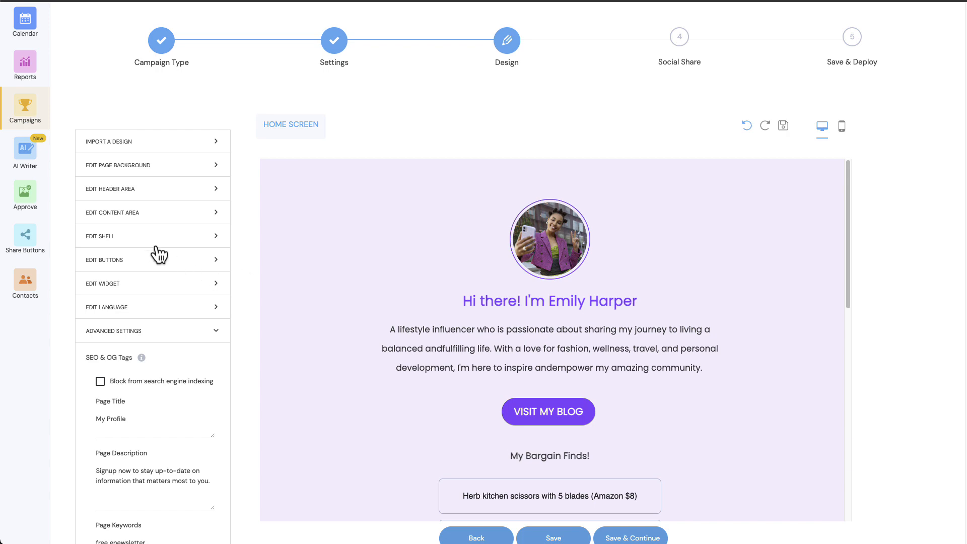
pyautogui.scroll(-6, 155, 251)
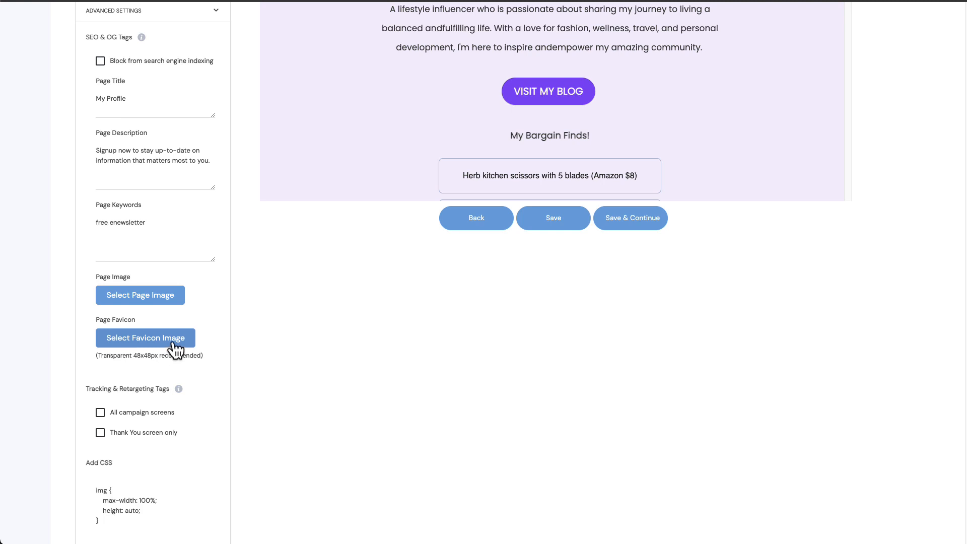
pyautogui.scroll(-3, 173, 344)
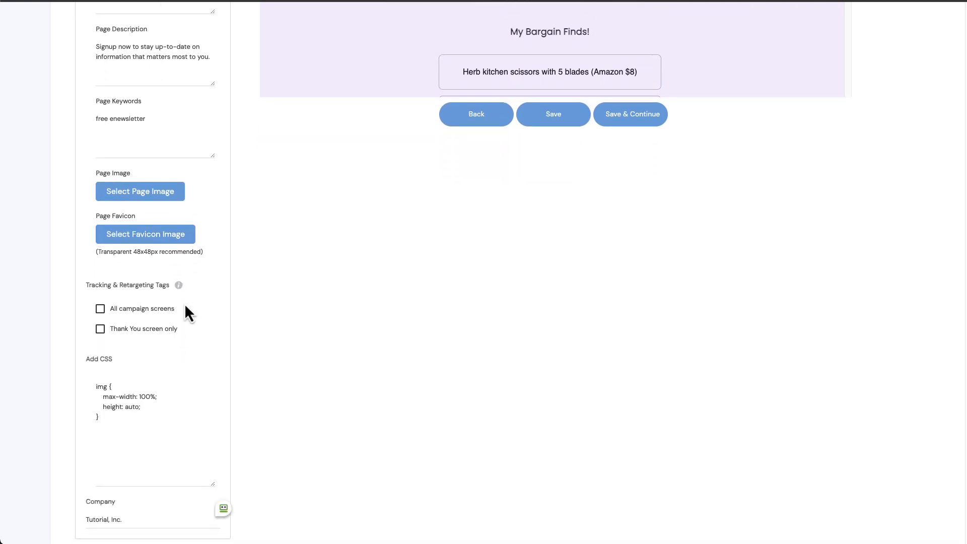
pyautogui.scroll(1, 185, 304)
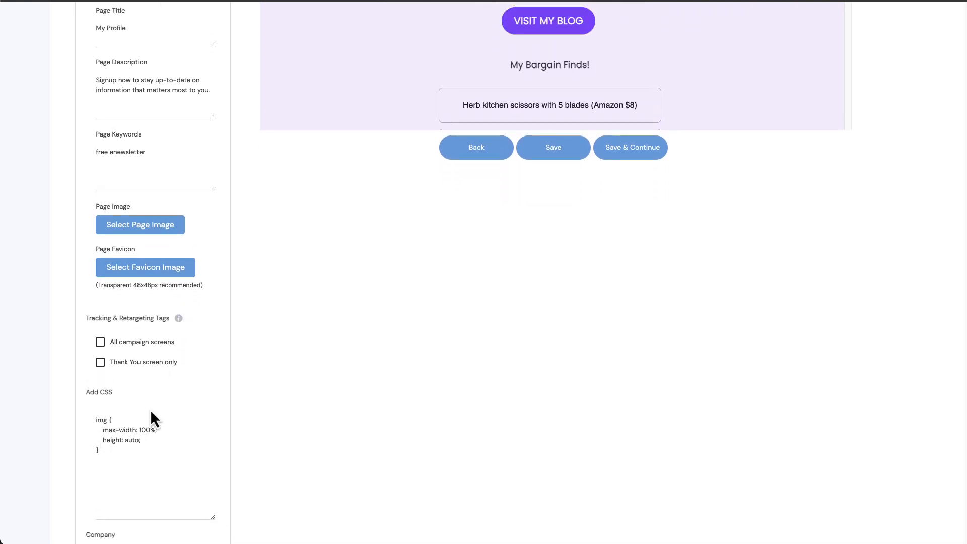
pyautogui.scroll(14, 218, 282)
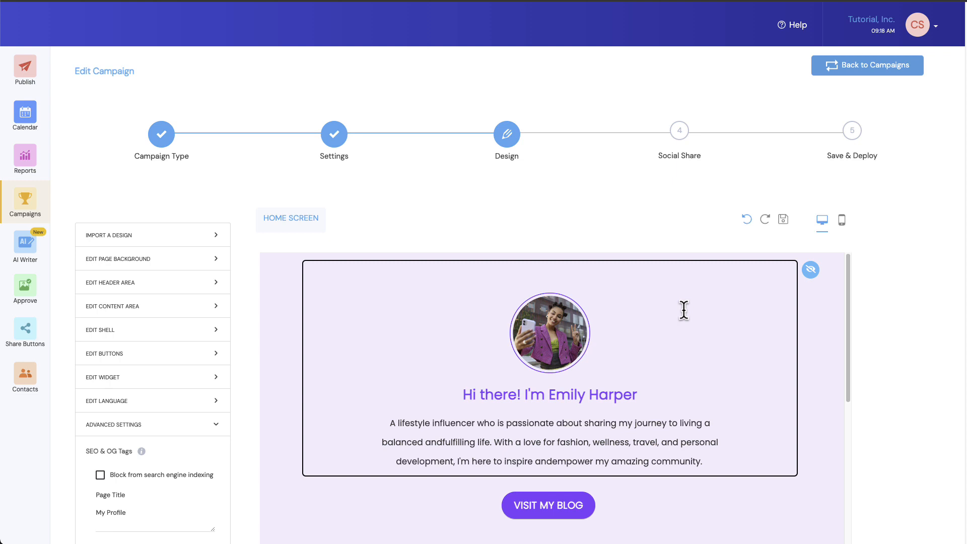
pyautogui.scroll(-1, 670, 320)
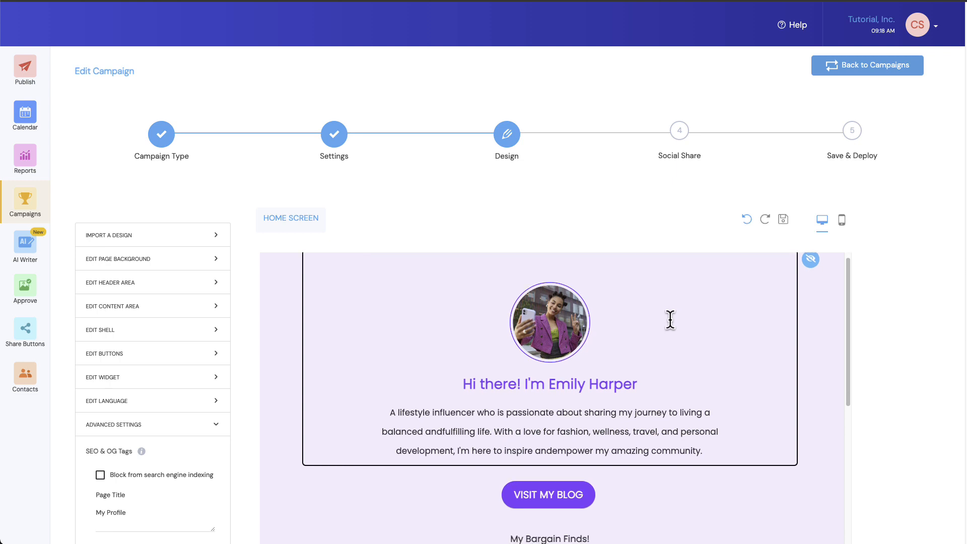
pyautogui.scroll(-10, 670, 320)
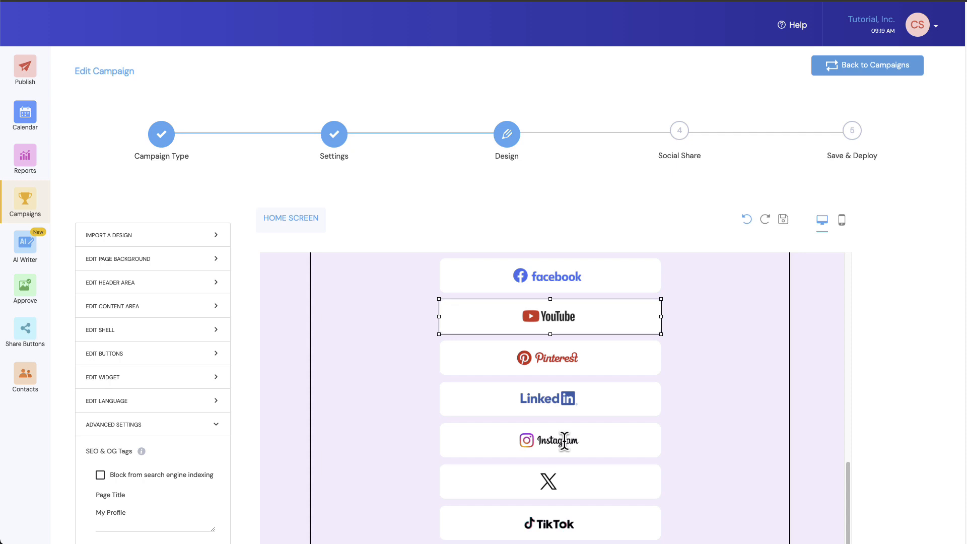
pyautogui.scroll(10, 564, 442)
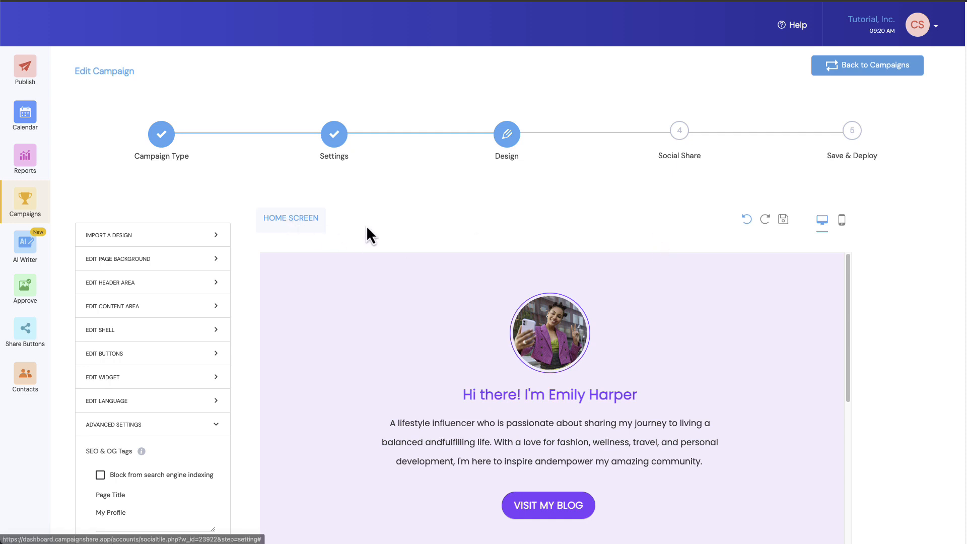
# Step: Go to the campaign's Save & Deploy stage, shorten the microsite URL and copy it
pyautogui.click(852, 131)
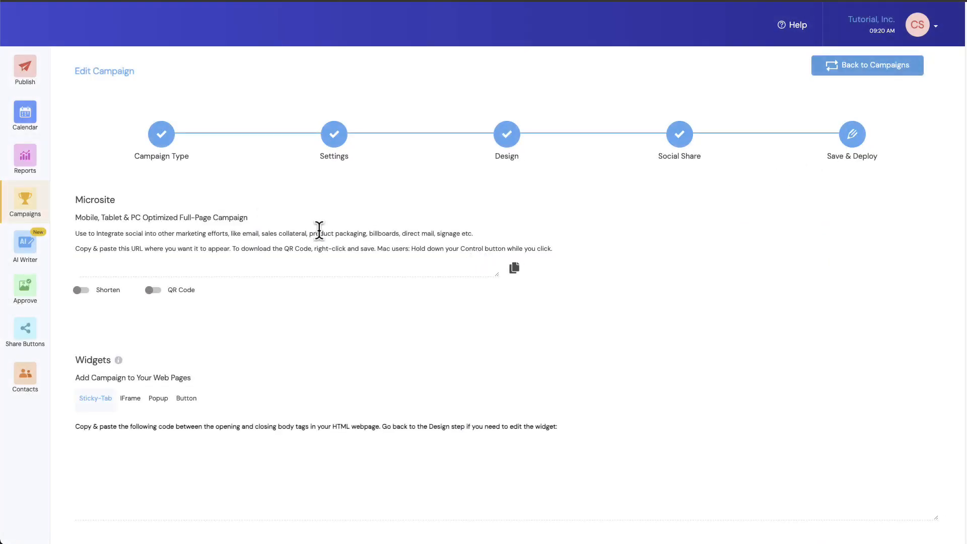
pyautogui.click(83, 291)
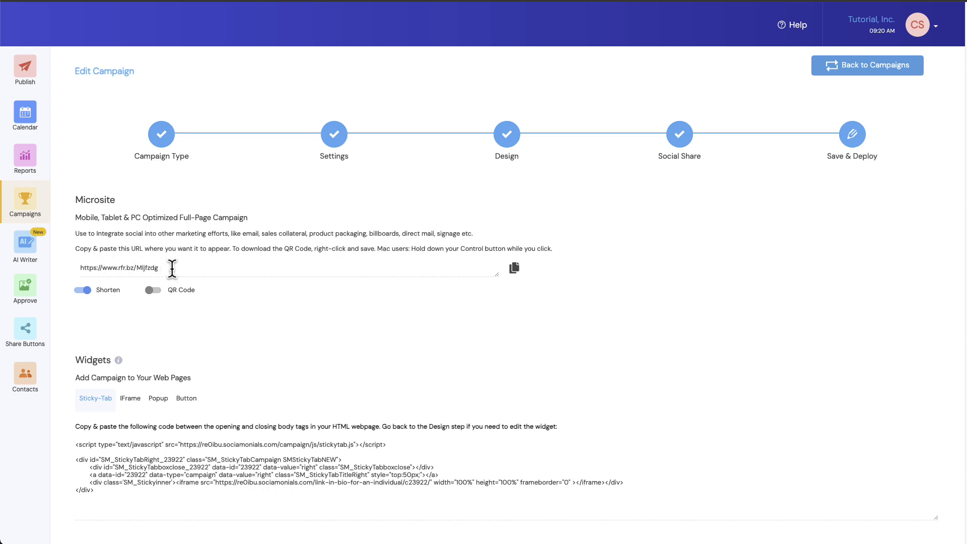
pyautogui.click(516, 271)
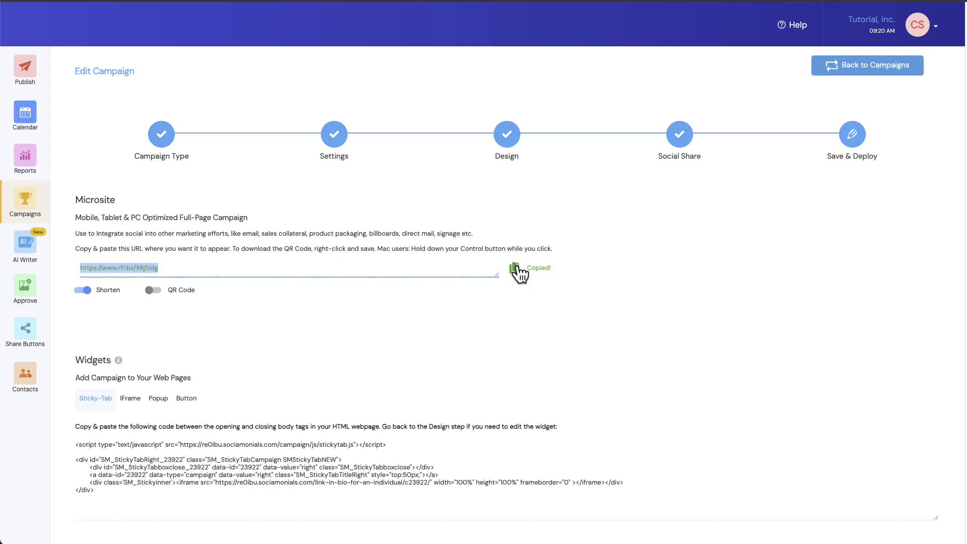